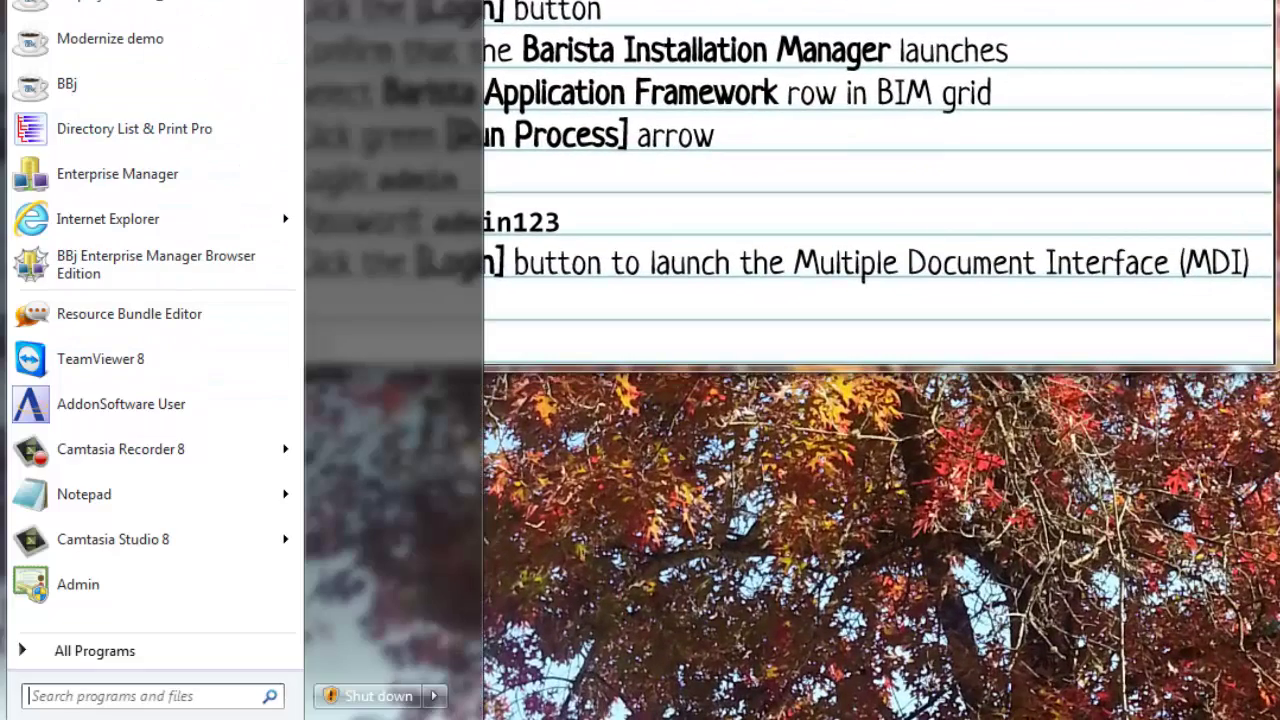
# Launch AddonSoftware User from the Start menu's BASIS > AddonSoftware program folder.
pyautogui.click(80, 655)
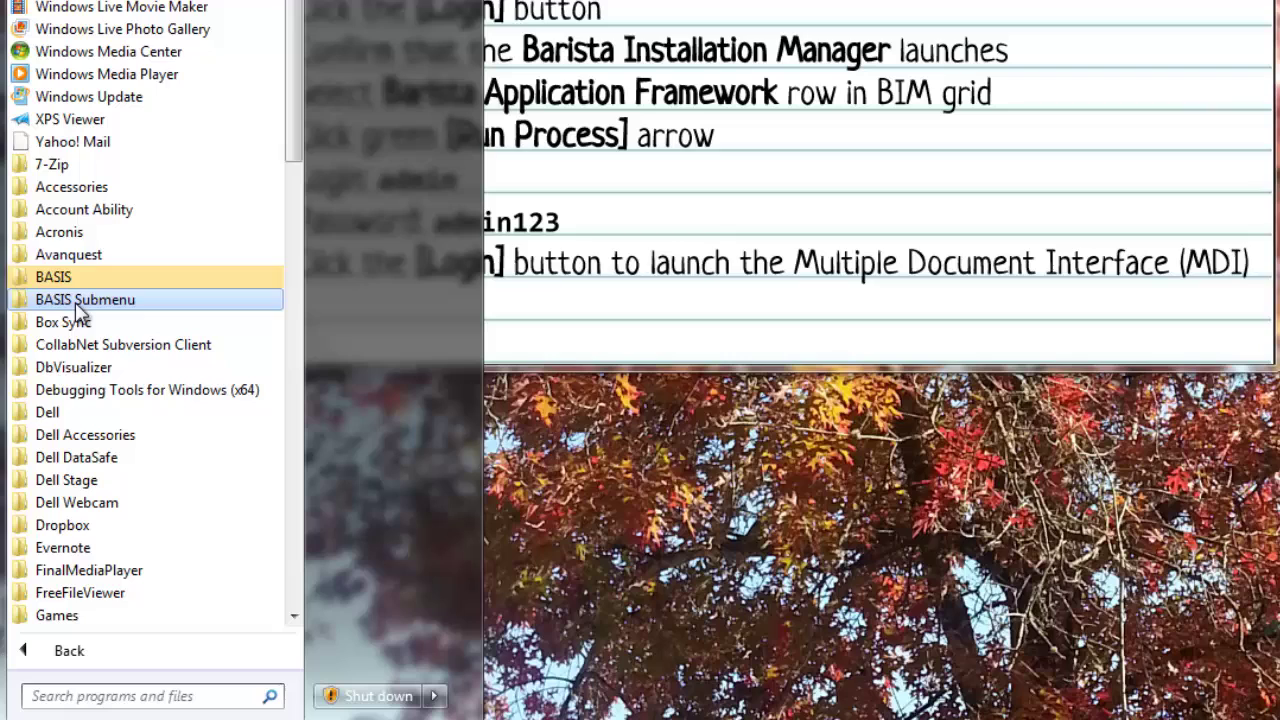
pyautogui.click(53, 277)
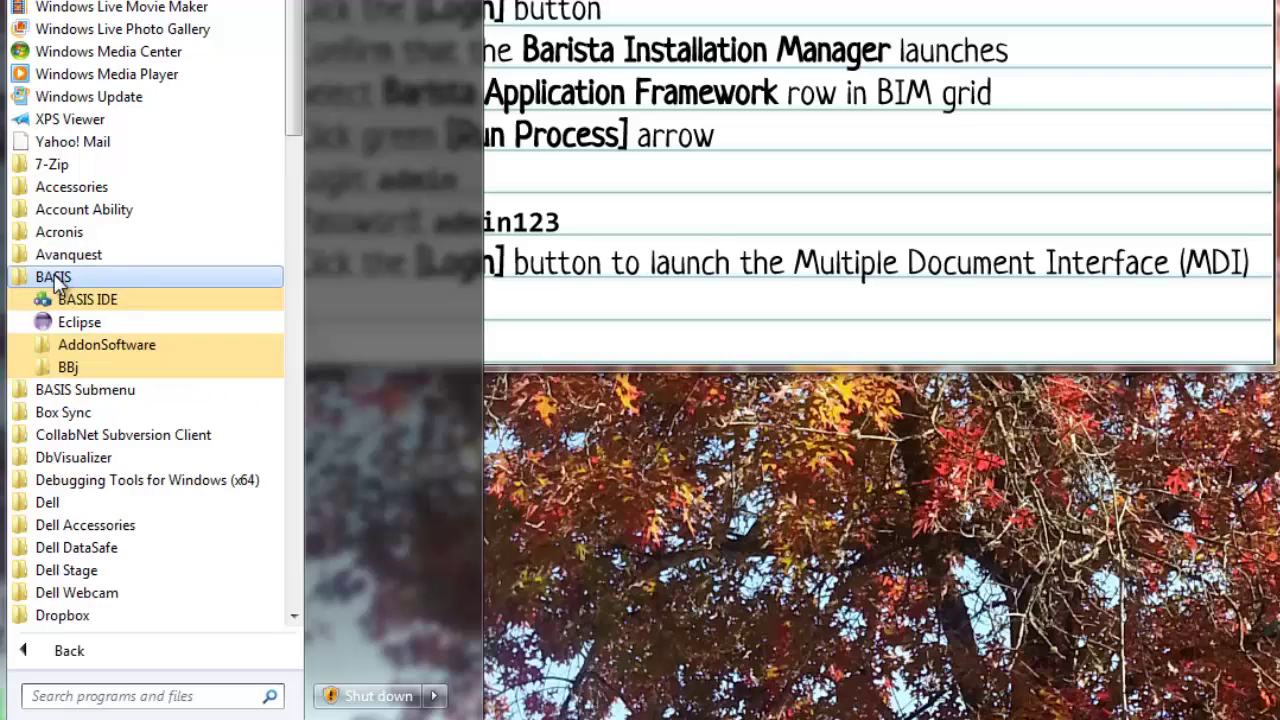
pyautogui.click(60, 345)
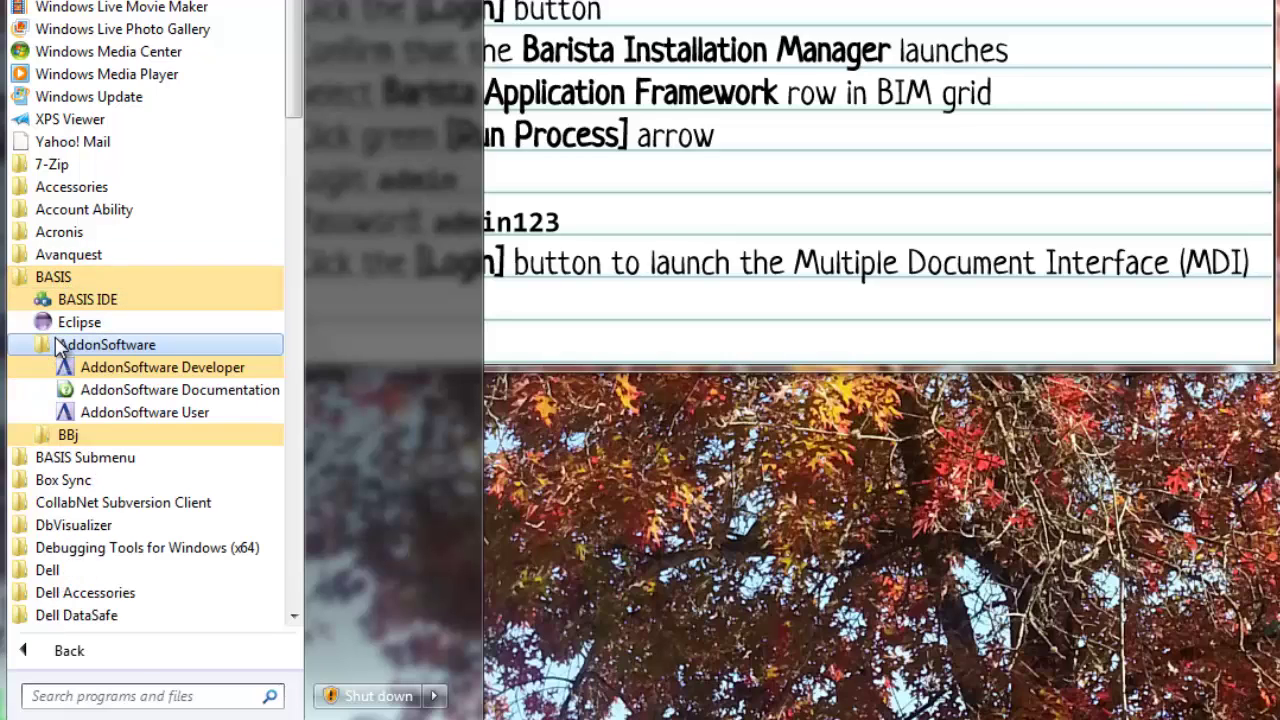
pyautogui.click(183, 414)
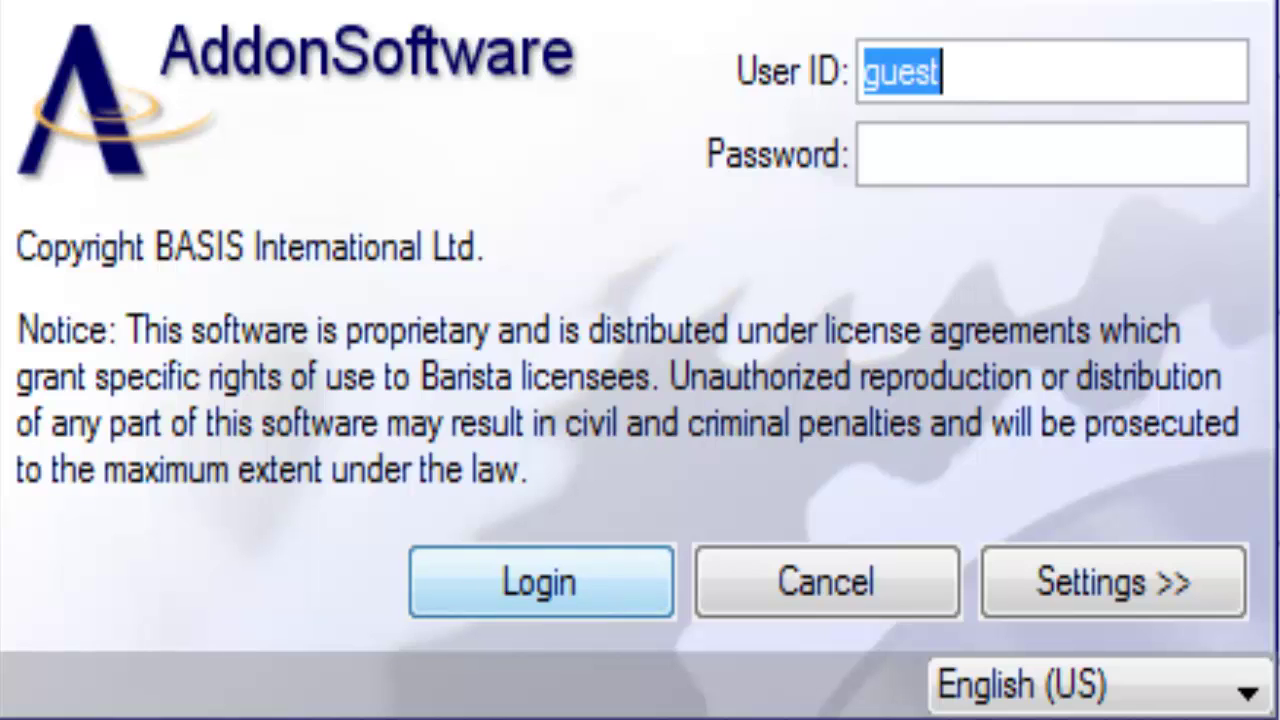
# Log in as admin with Barista Installation Manager selected as the launch target.
pyautogui.write('admin')
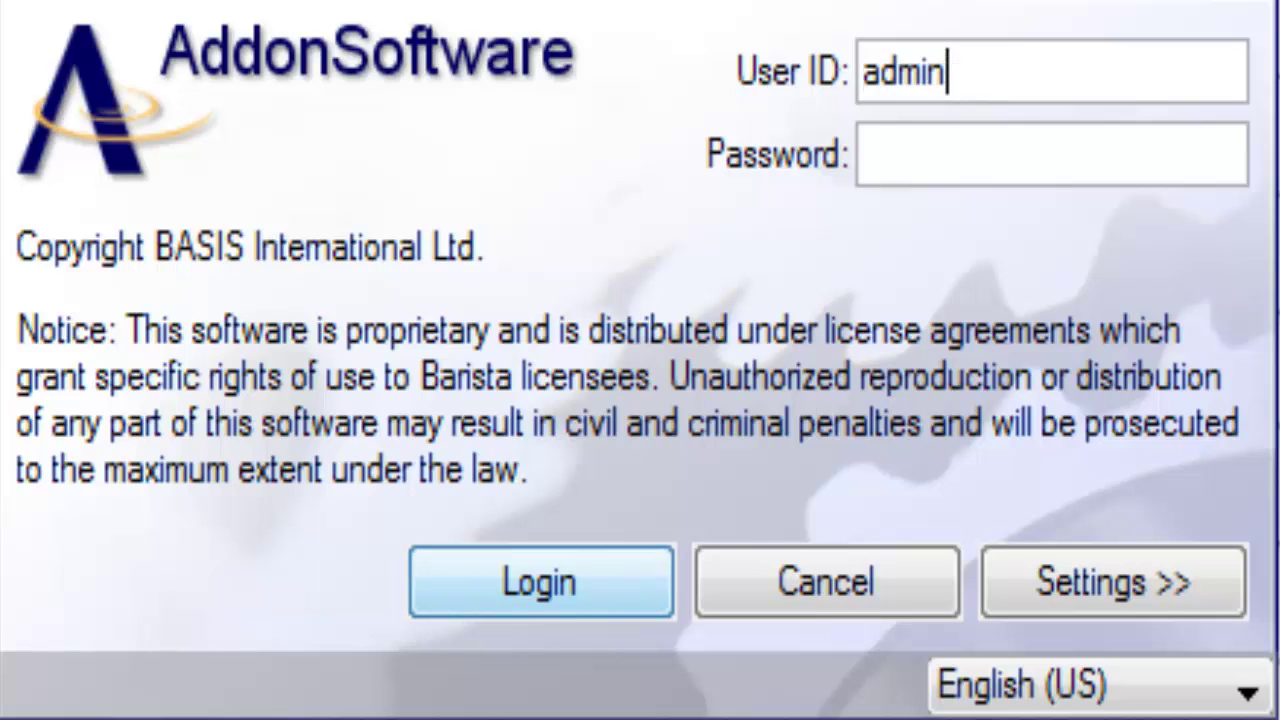
pyautogui.press('Tab')
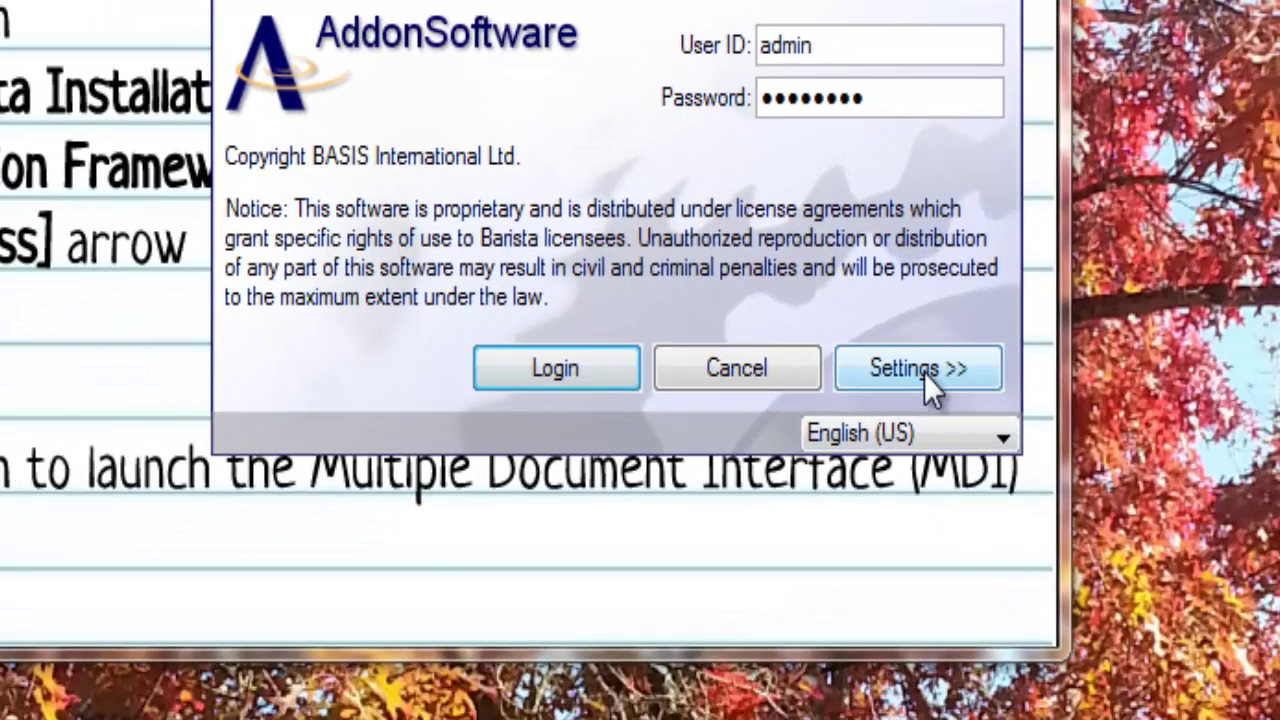
pyautogui.click(924, 372)
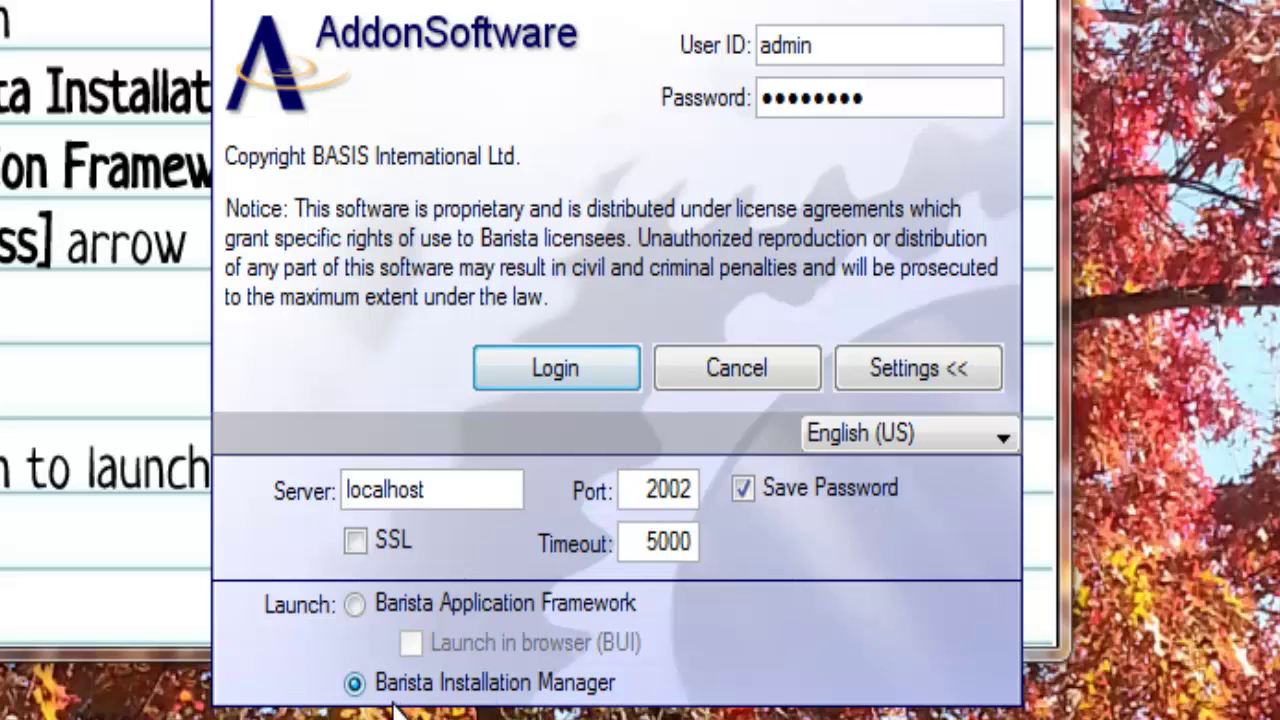
pyautogui.click(545, 374)
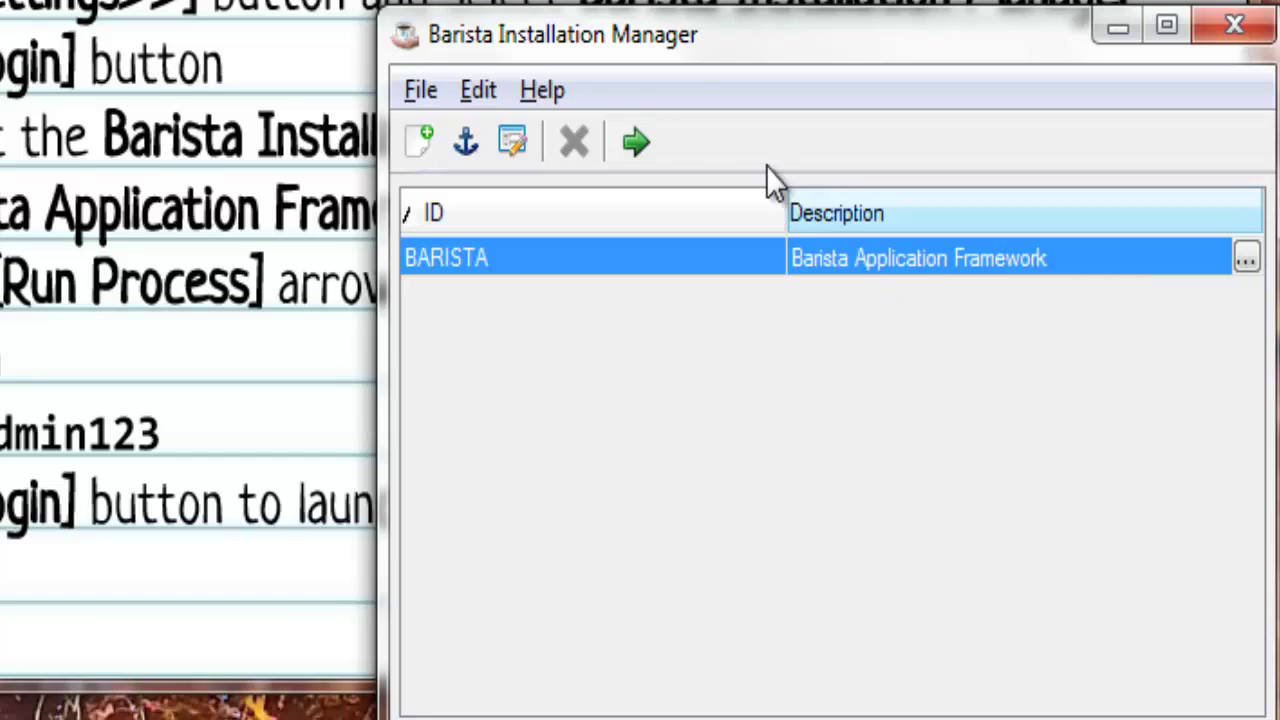
# Run the BARISTA installation and log in to the Barista Application Framework.
pyautogui.click(633, 150)
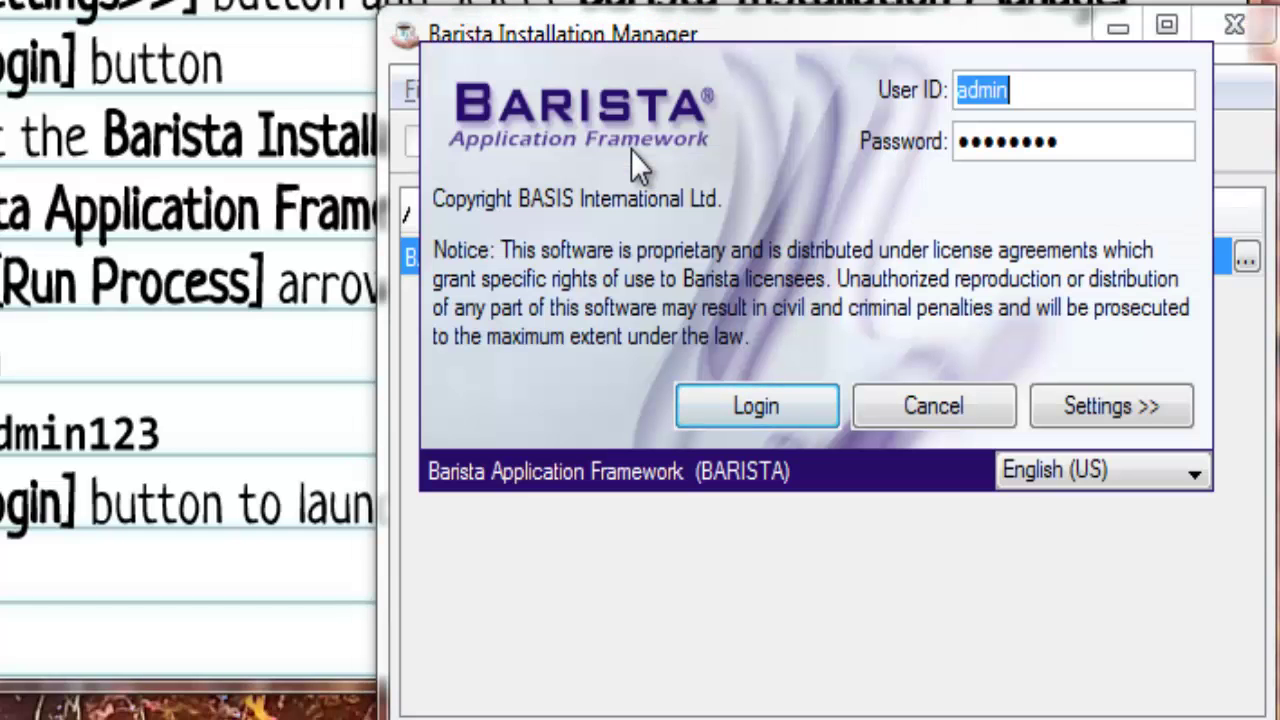
pyautogui.click(739, 408)
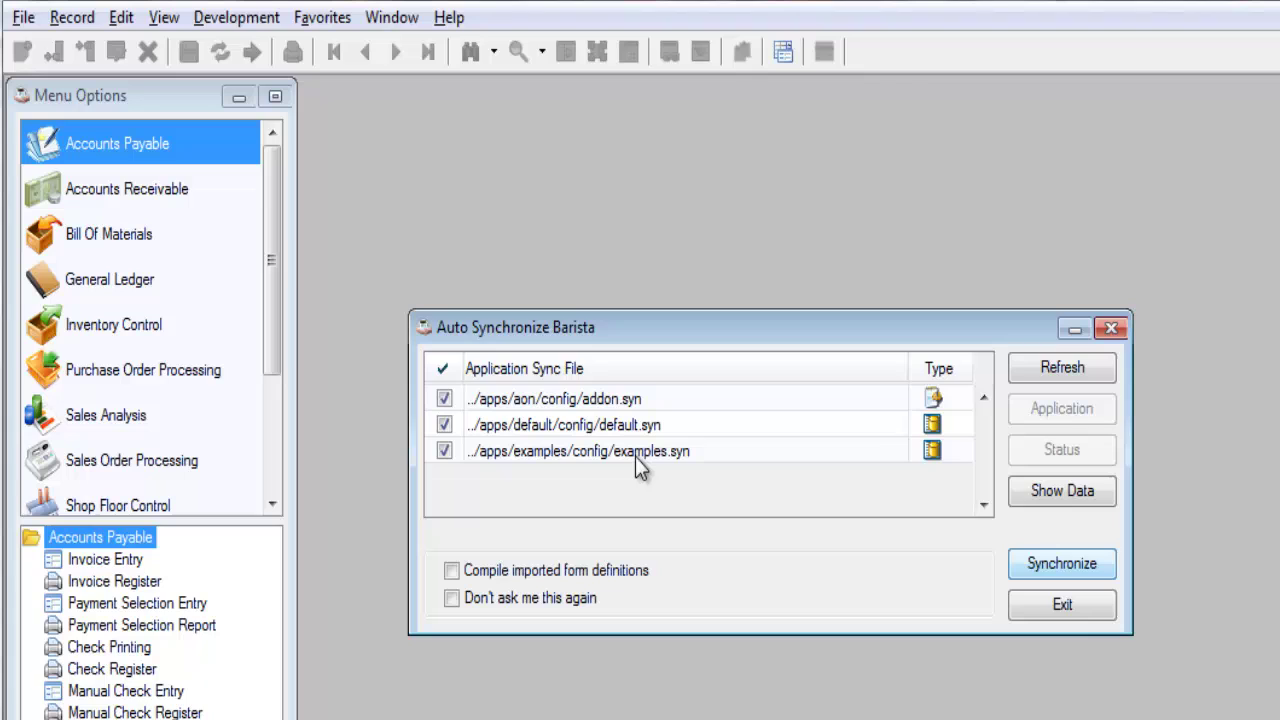
# Synchronize addon.syn alone, excluding default.syn and examples.syn, and dismiss the completion report.
pyautogui.click(444, 424)
pyautogui.click(444, 451)
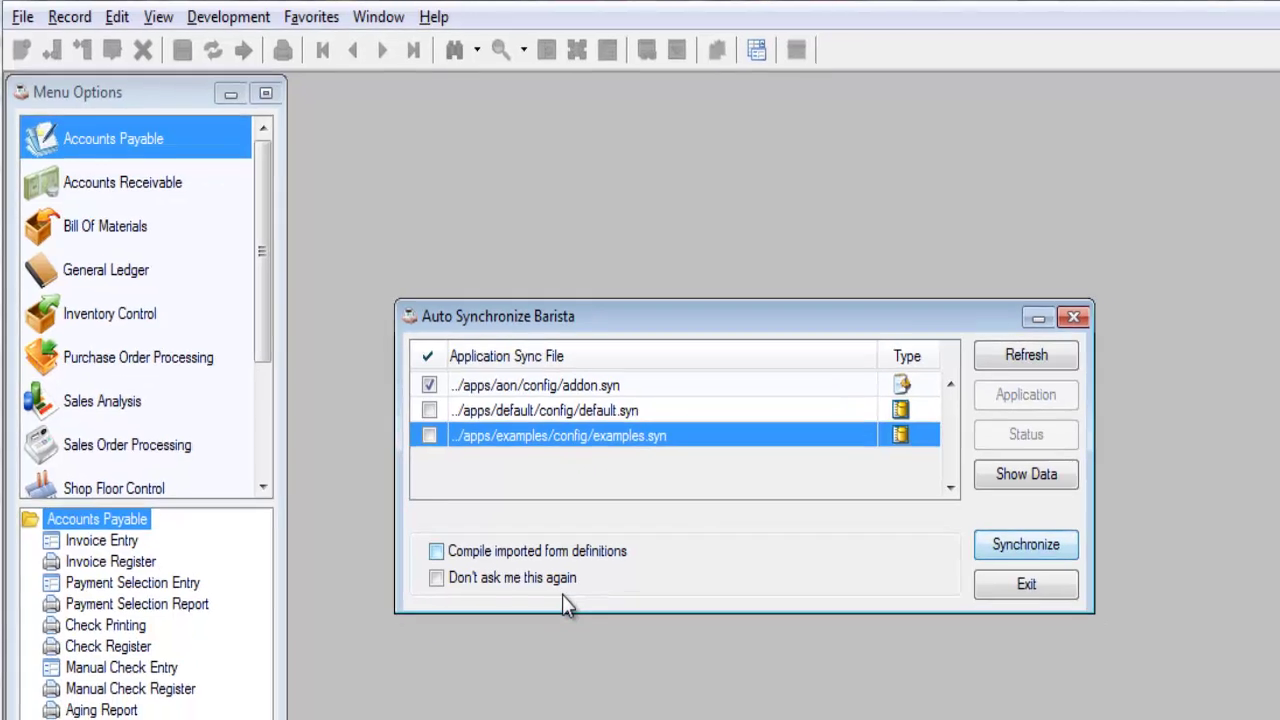
pyautogui.click(1050, 551)
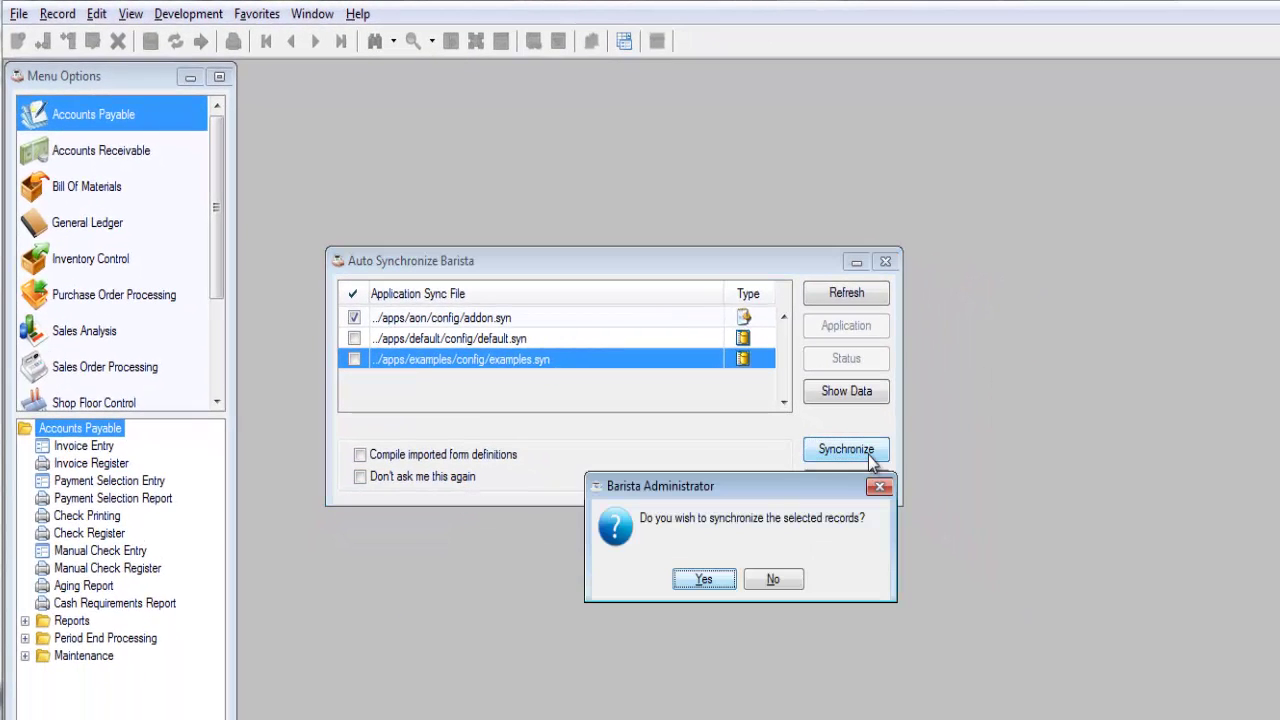
pyautogui.click(703, 582)
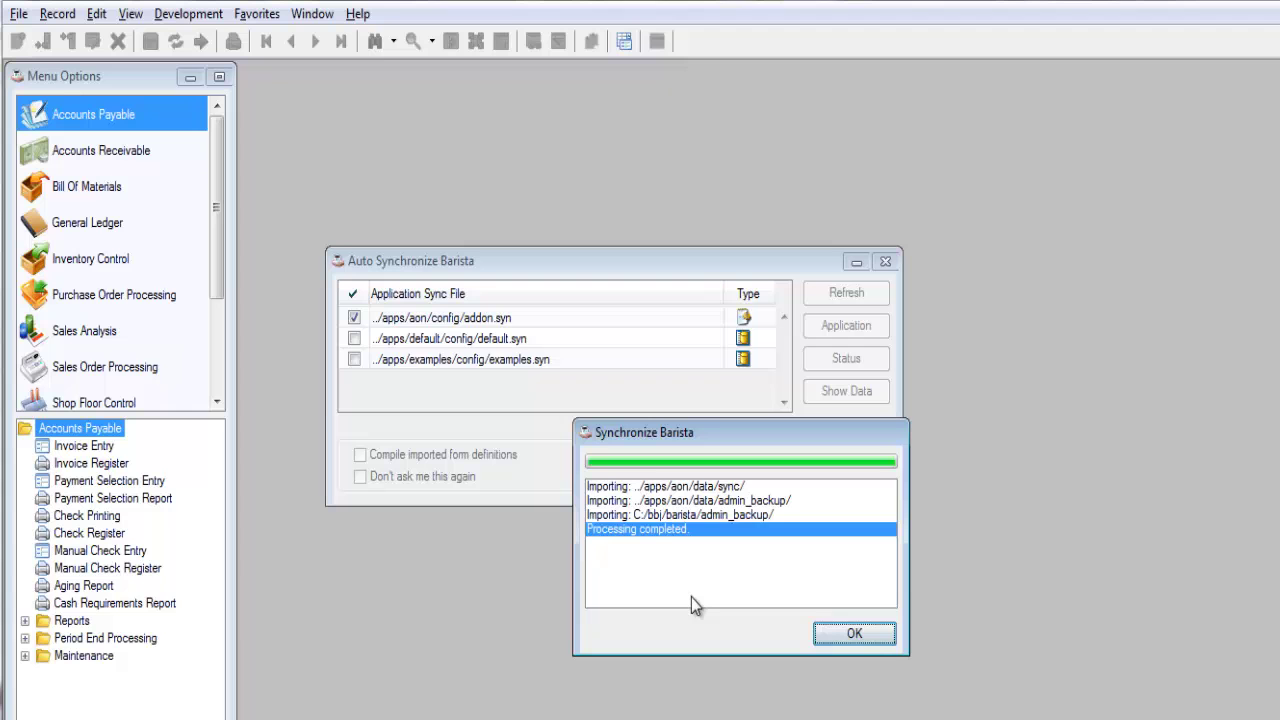
pyautogui.click(854, 636)
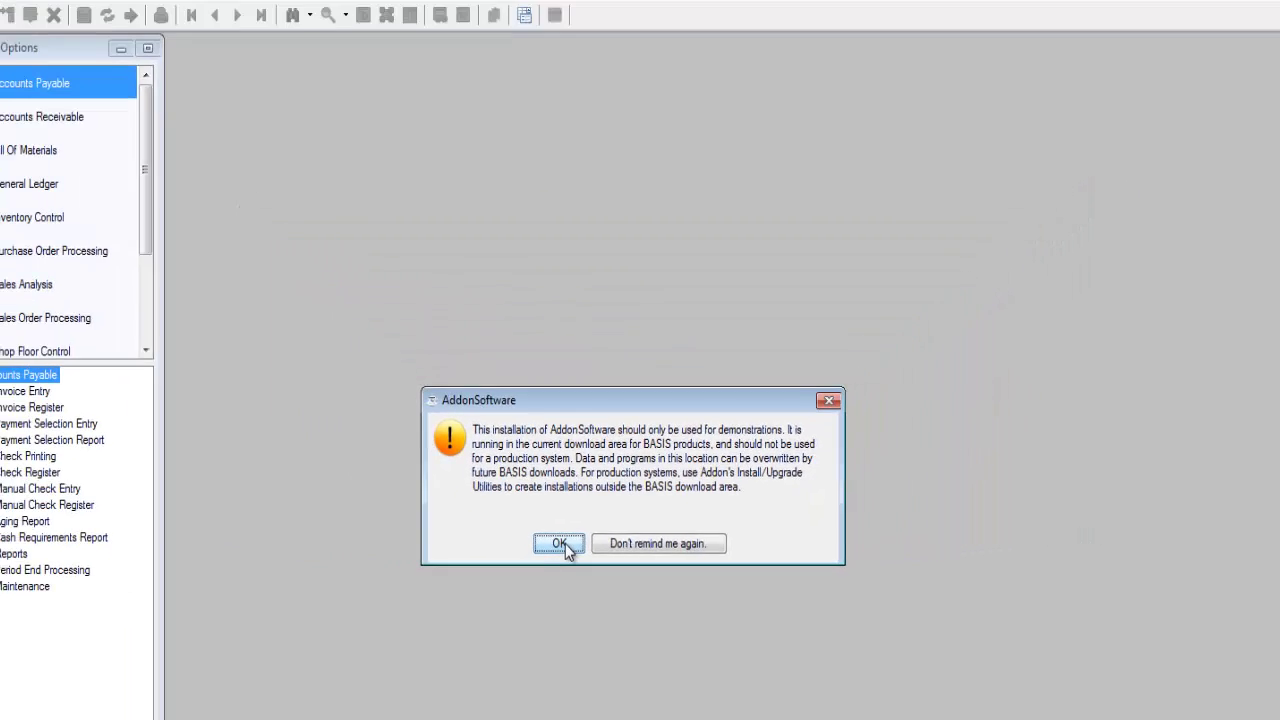
# Dismiss the demo warning and select Install Wizard under Administration > Utilities > Install/Upgrade Utilities.
pyautogui.click(565, 547)
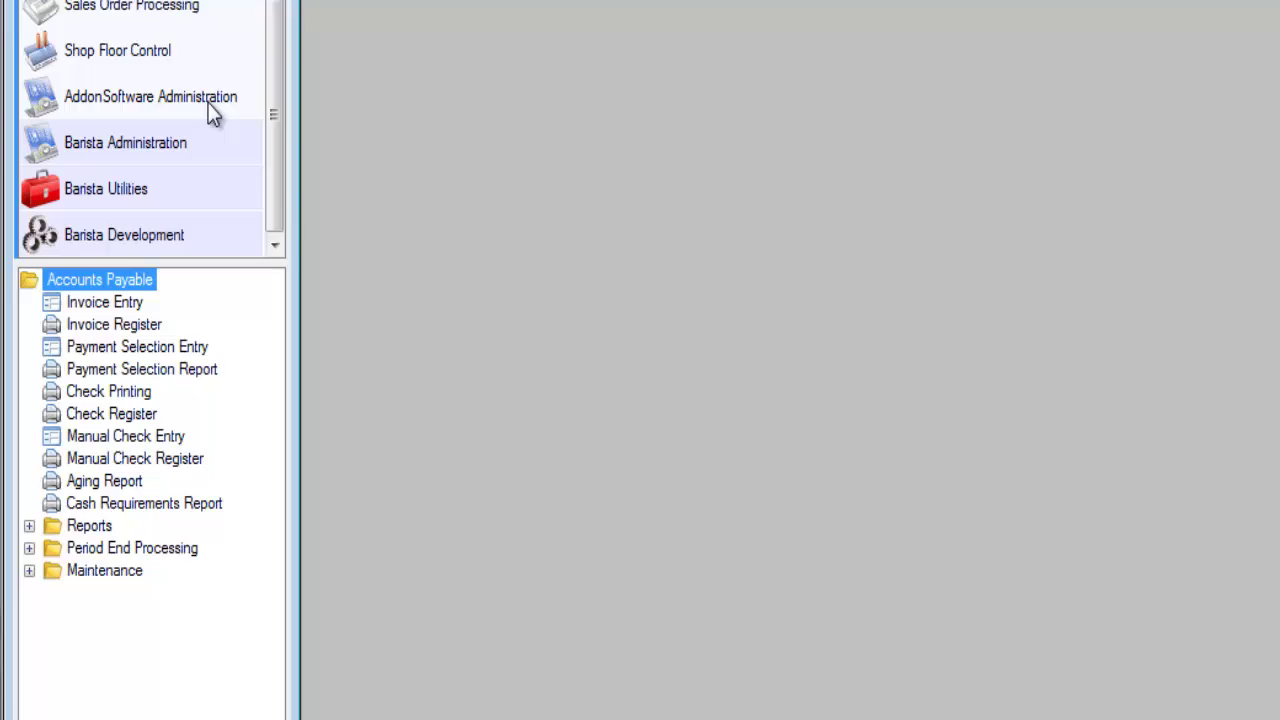
pyautogui.click(209, 104)
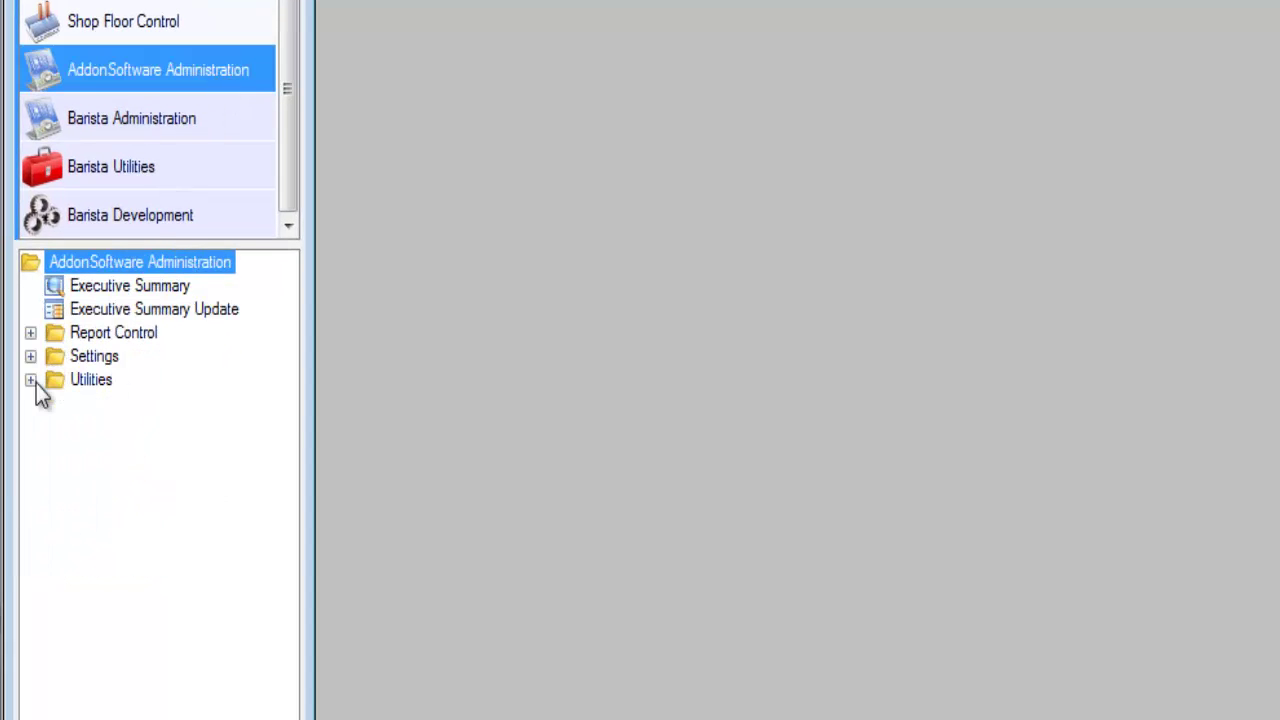
pyautogui.click(32, 381)
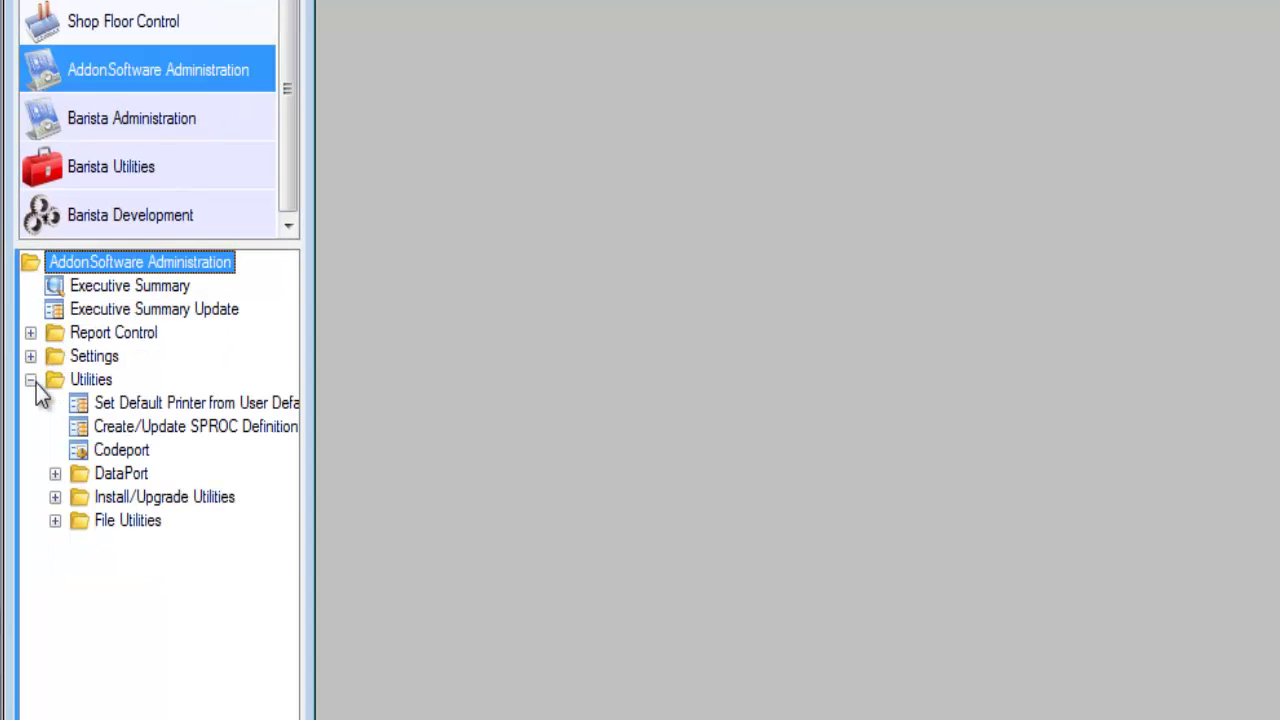
pyautogui.click(55, 497)
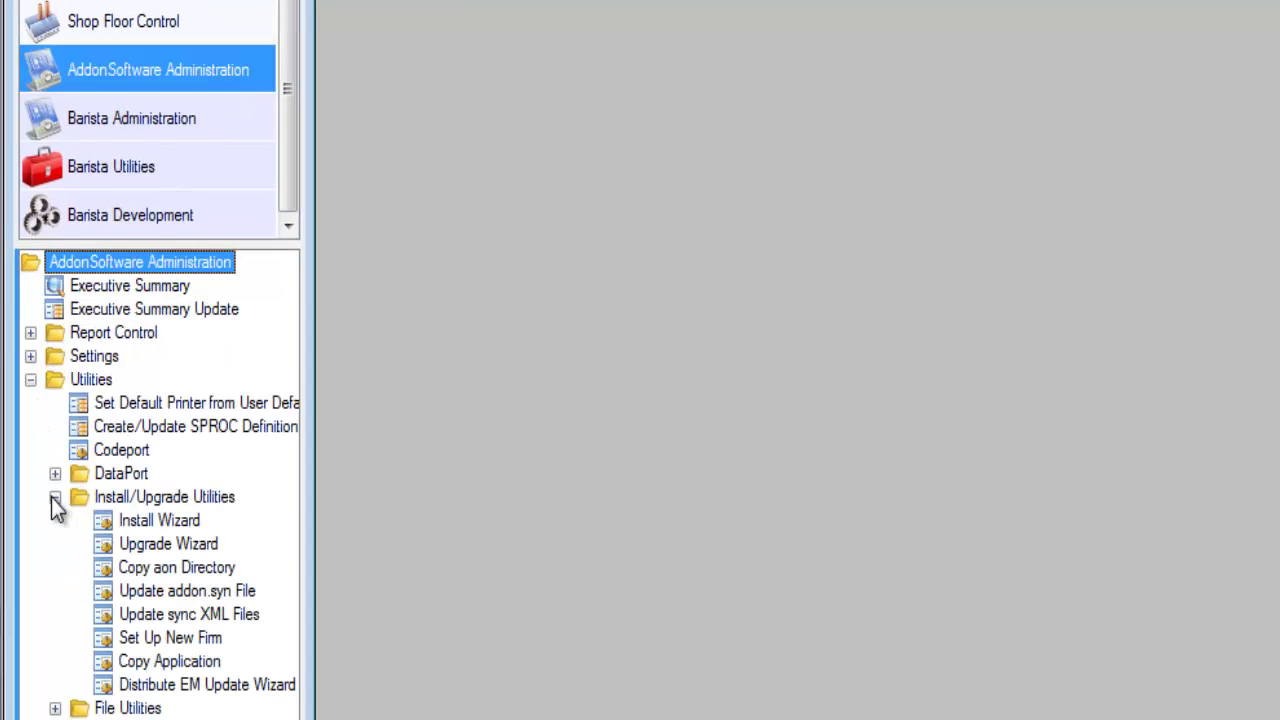
pyautogui.click(147, 522)
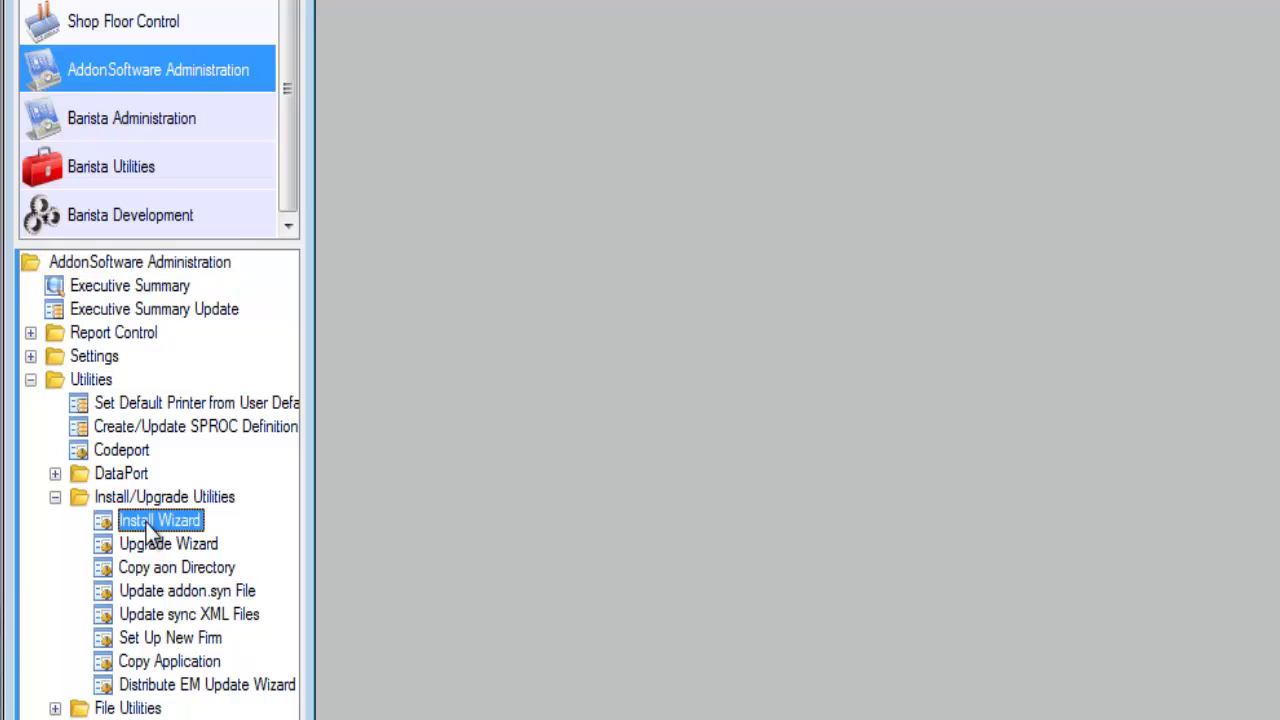
# Start the Install Wizard with database AONQC1, description 'Addon Quick Copy 1', and browse for its location.
pyautogui.doubleClick(146, 523)
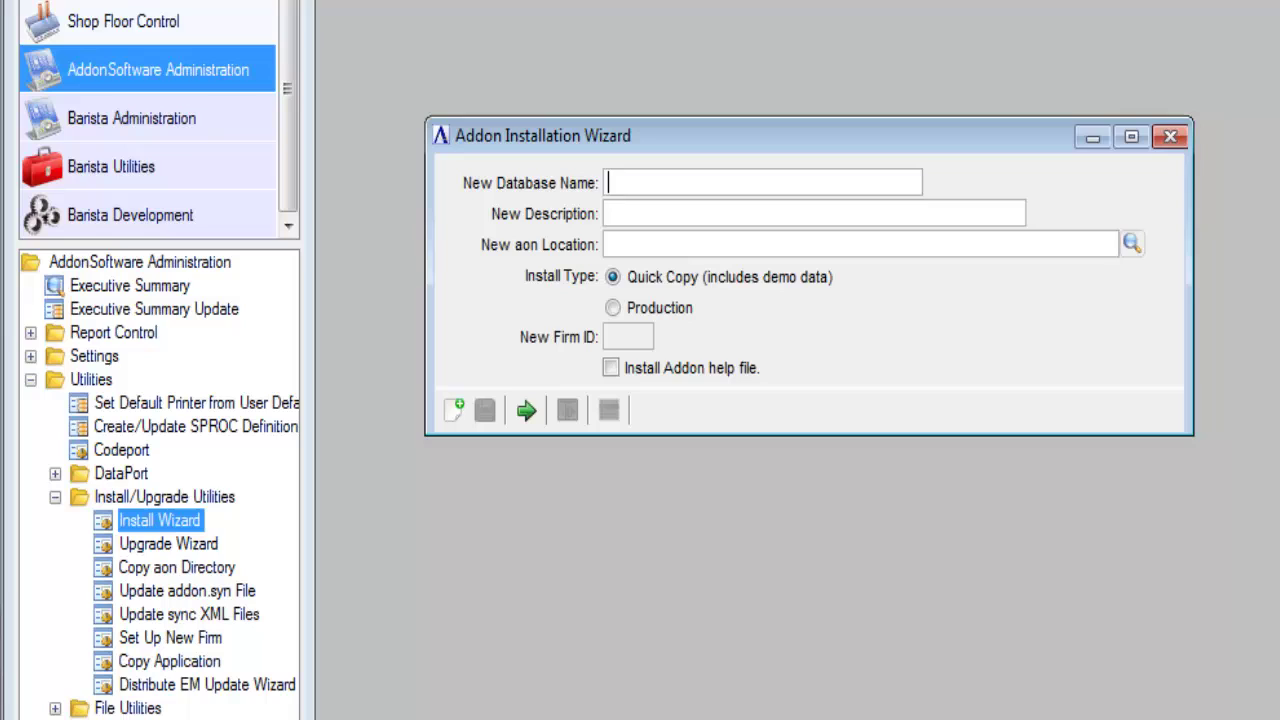
pyautogui.write('aonqc1')
pyautogui.press('Tab')
pyautogui.write('Addo')
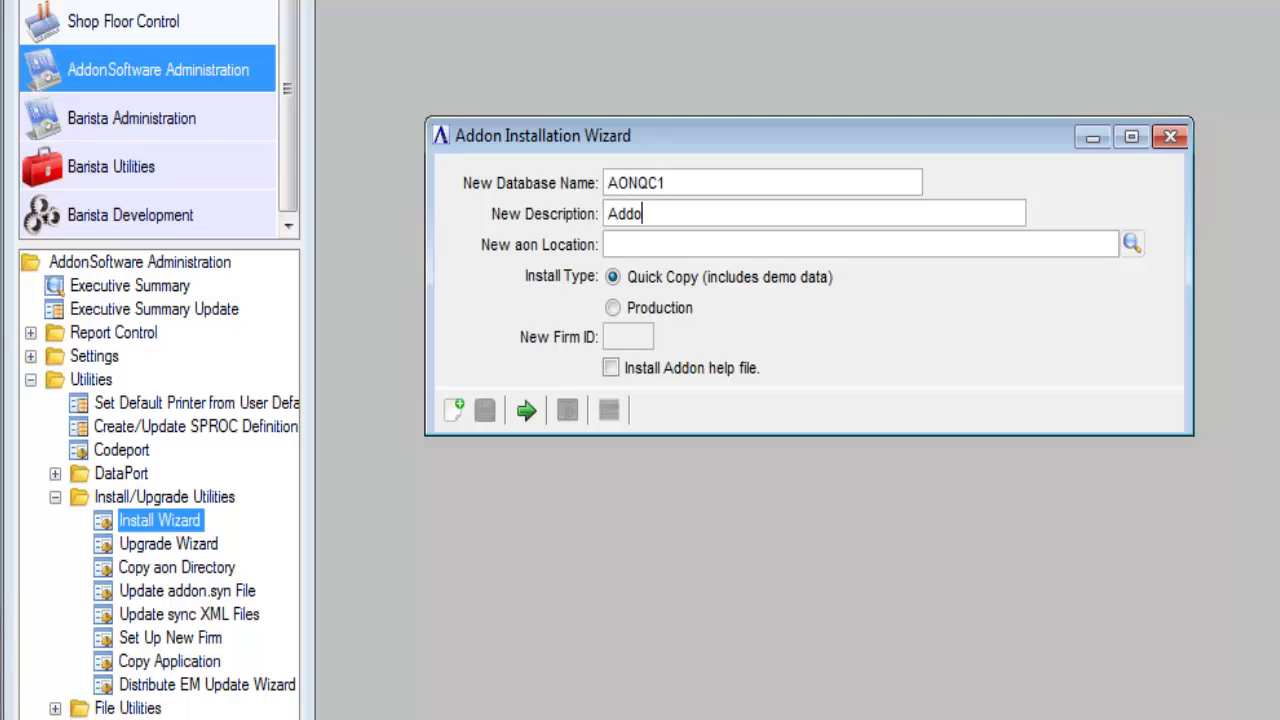
pyautogui.write('n Quick Copy 1')
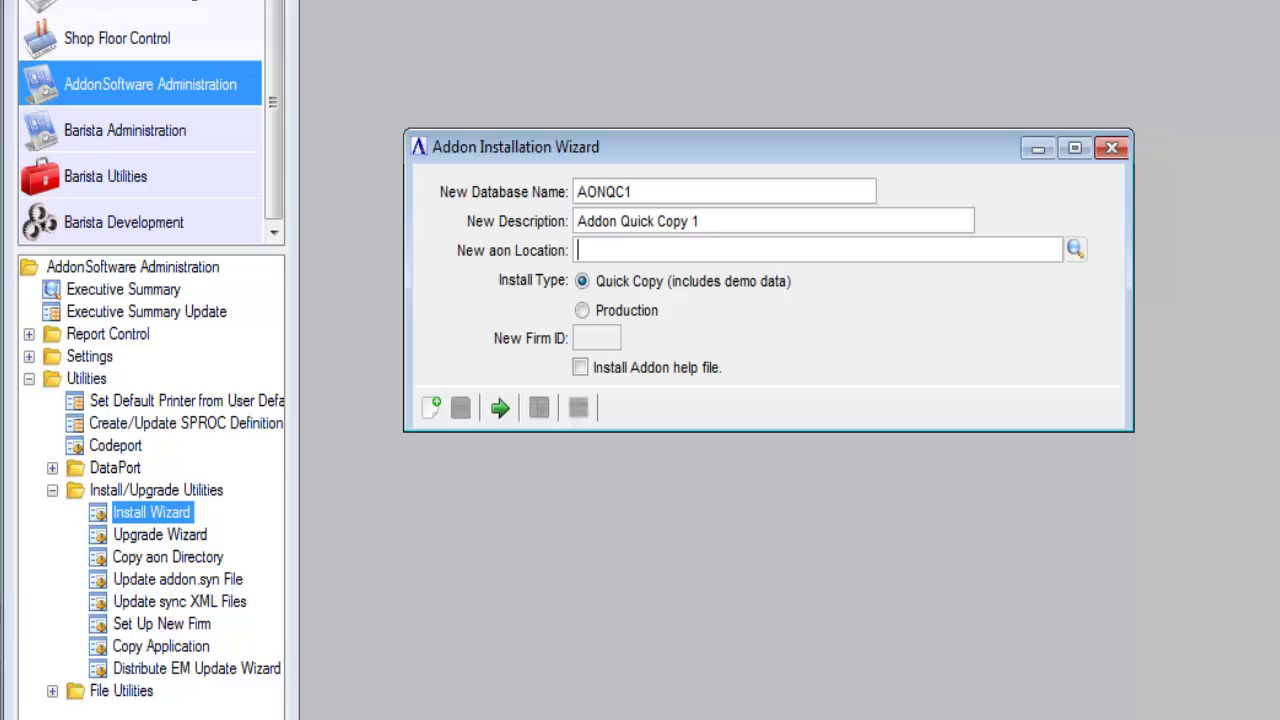
pyautogui.click(1074, 249)
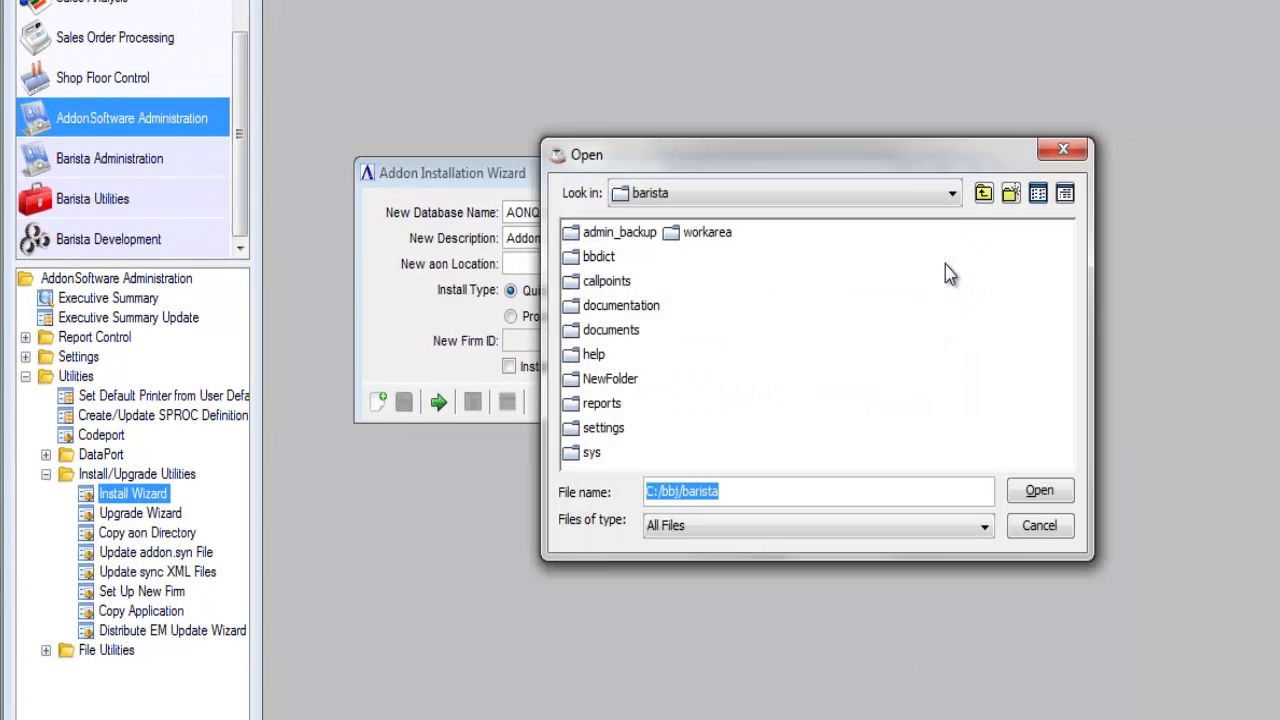
# Create the folder C:\aon_qc1 and select it as the new aon location.
pyautogui.click(953, 195)
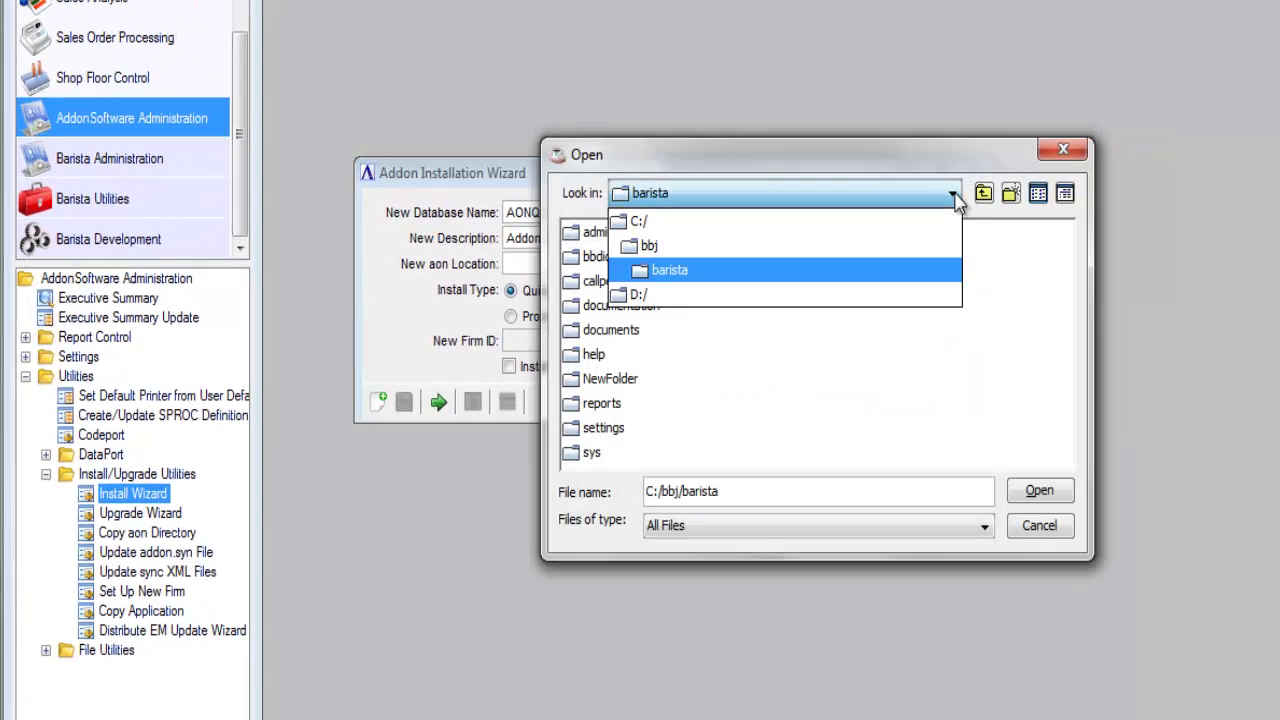
pyautogui.click(670, 230)
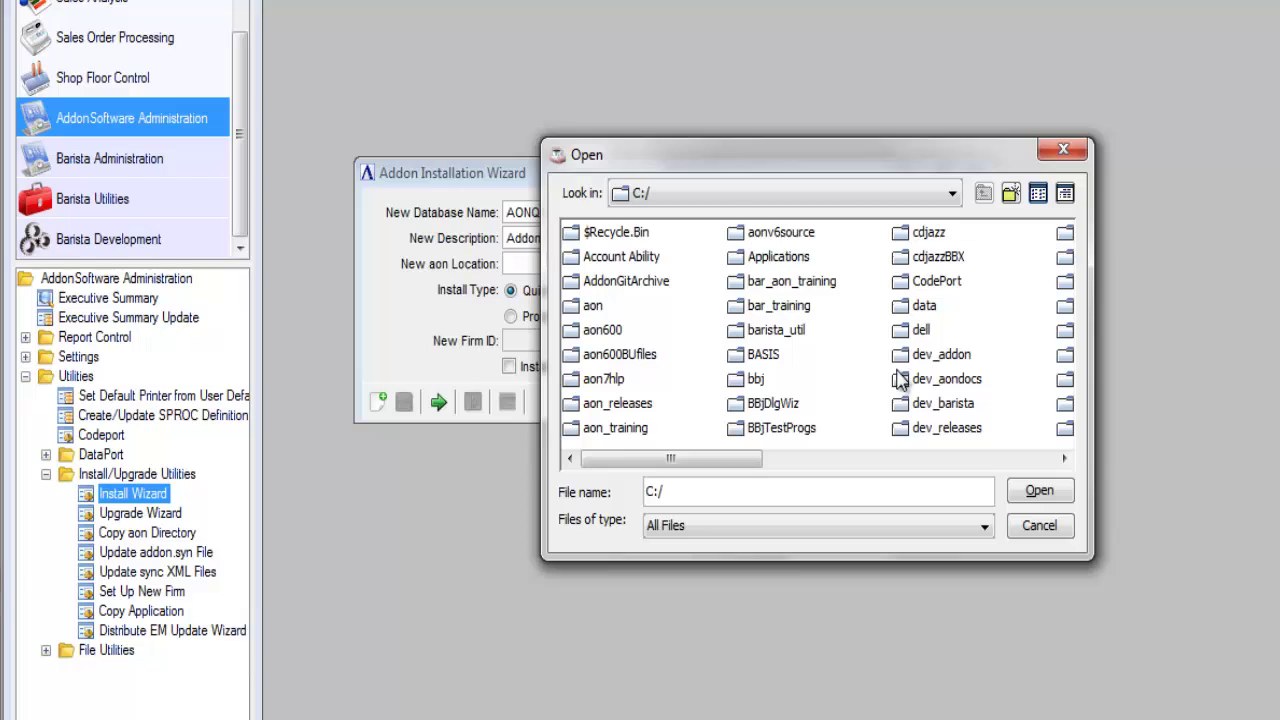
pyautogui.click(1011, 194)
pyautogui.write('a')
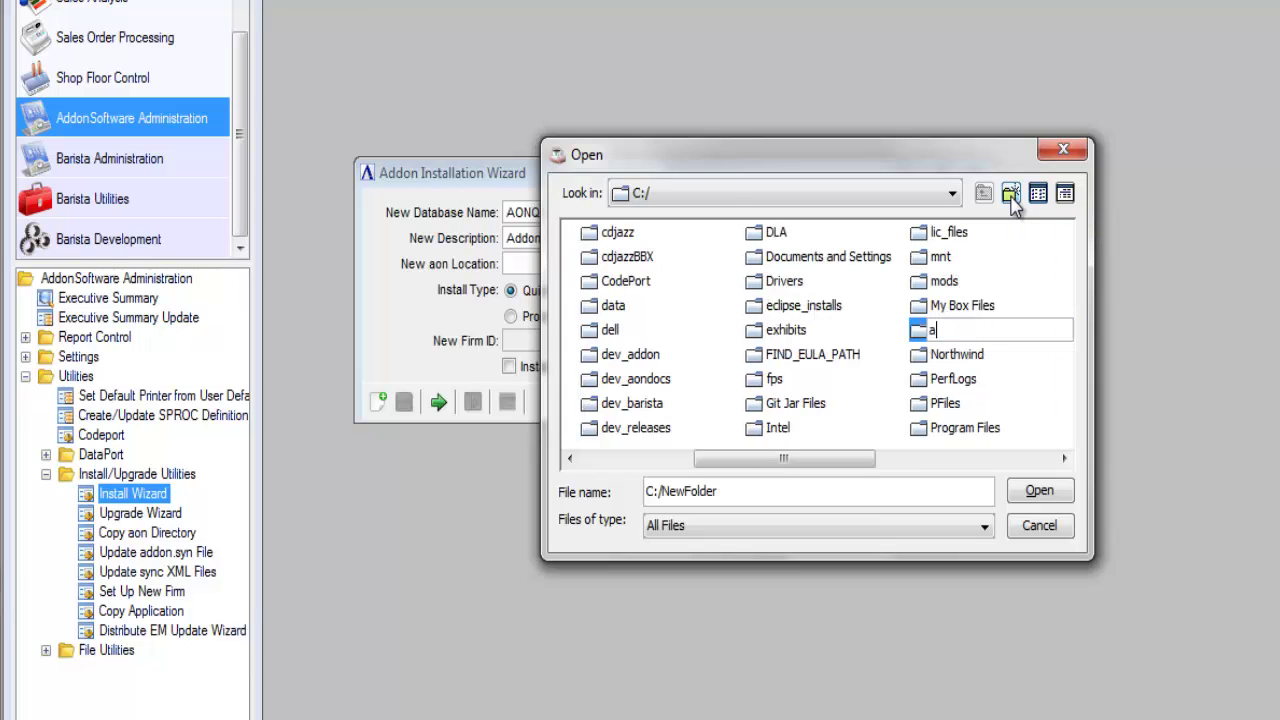
pyautogui.write('on_qc1')
pyautogui.press('Return')
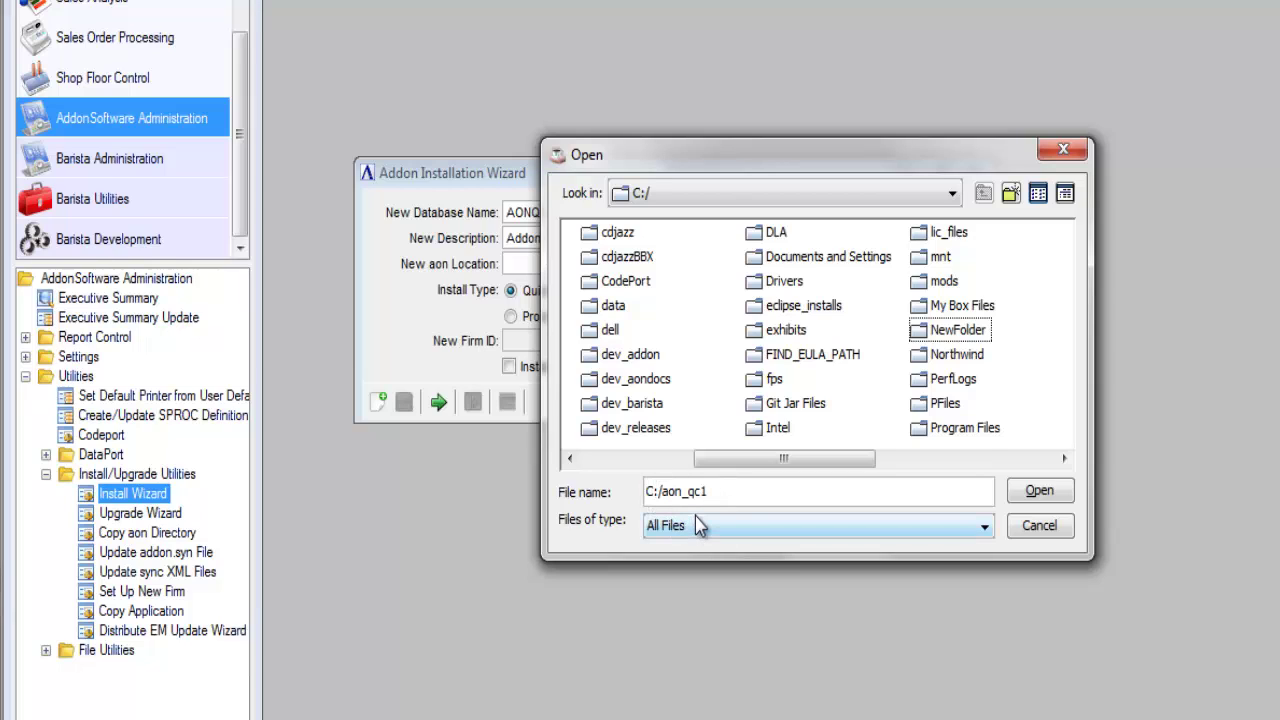
pyautogui.click(1040, 494)
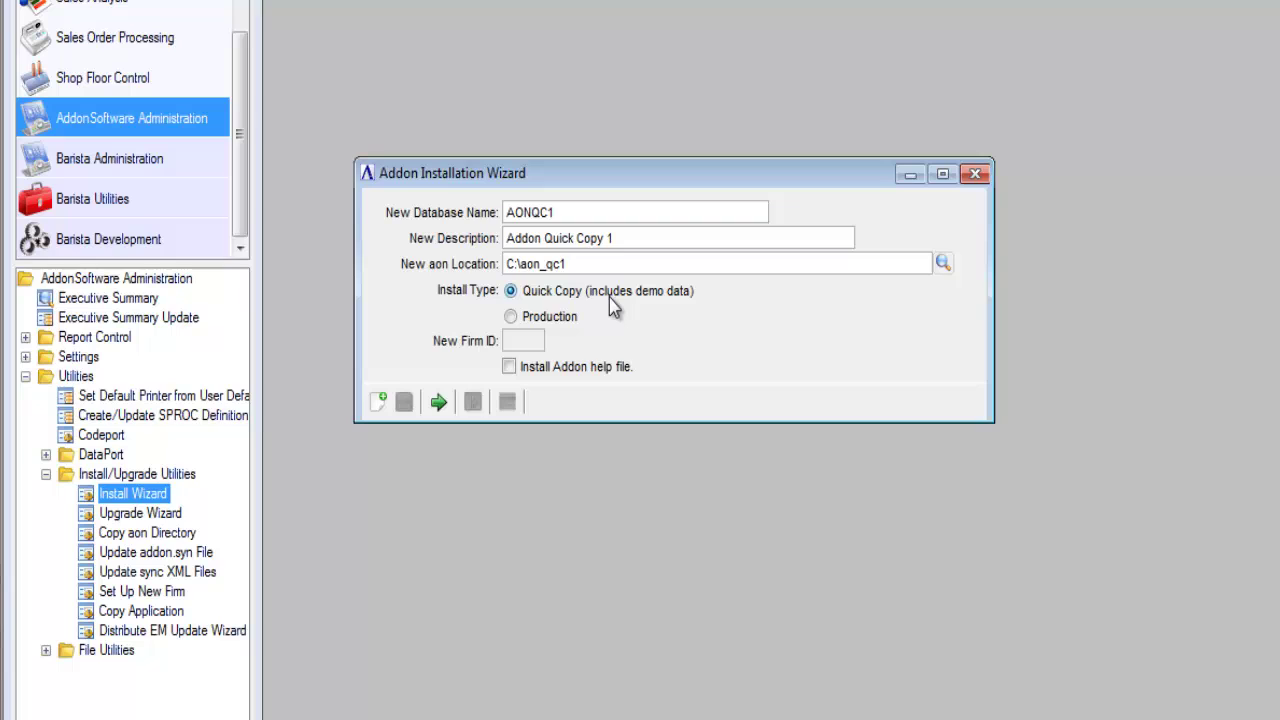
# Run the AONQC1 Quick Copy installation and wait for the copy to finish.
pyautogui.click(438, 404)
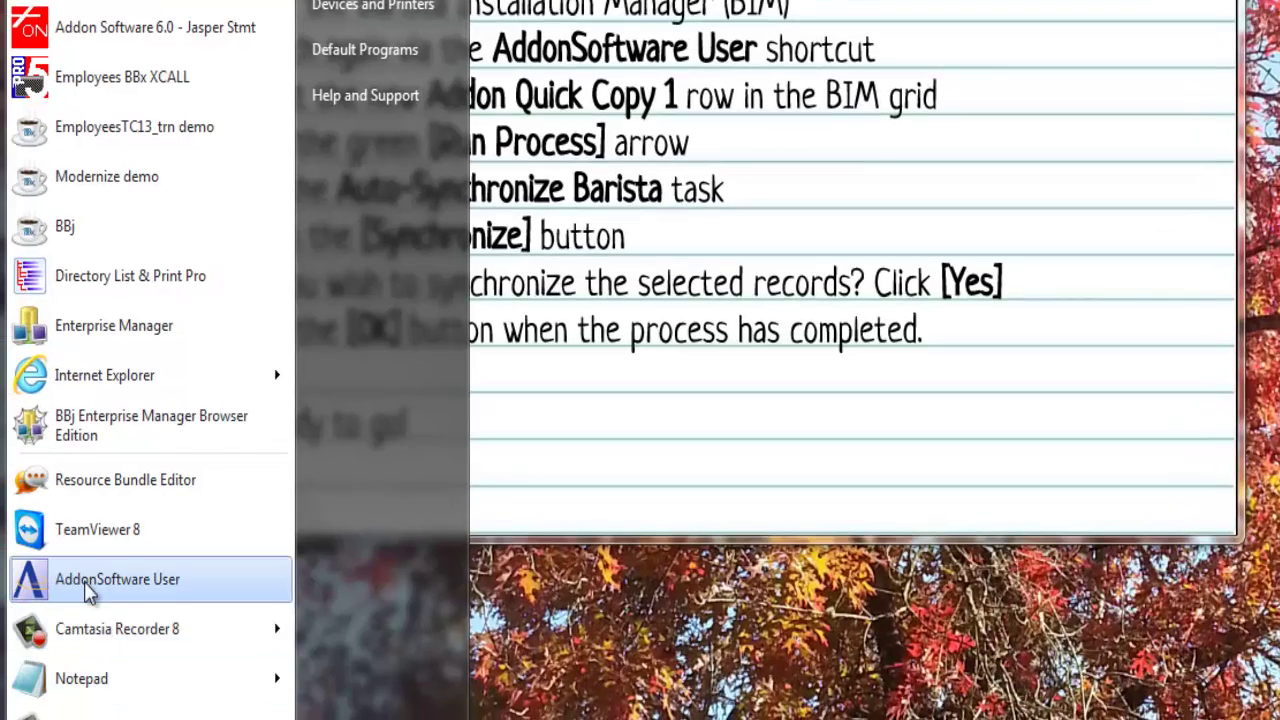
# Relaunch AddonSoftware User and log in as admin, launching the Barista Installation Manager.
pyautogui.click(85, 590)
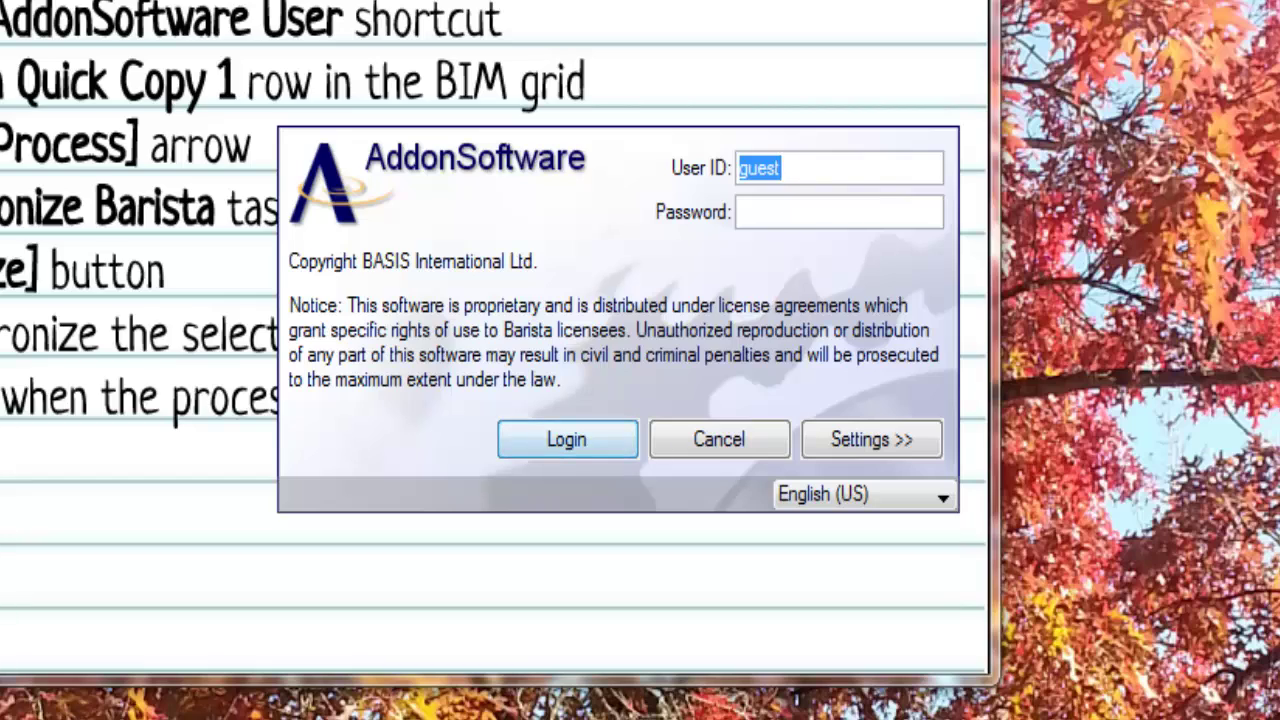
pyautogui.write('admin')
pyautogui.press('Tab')
pyautogui.write('•••••••••')
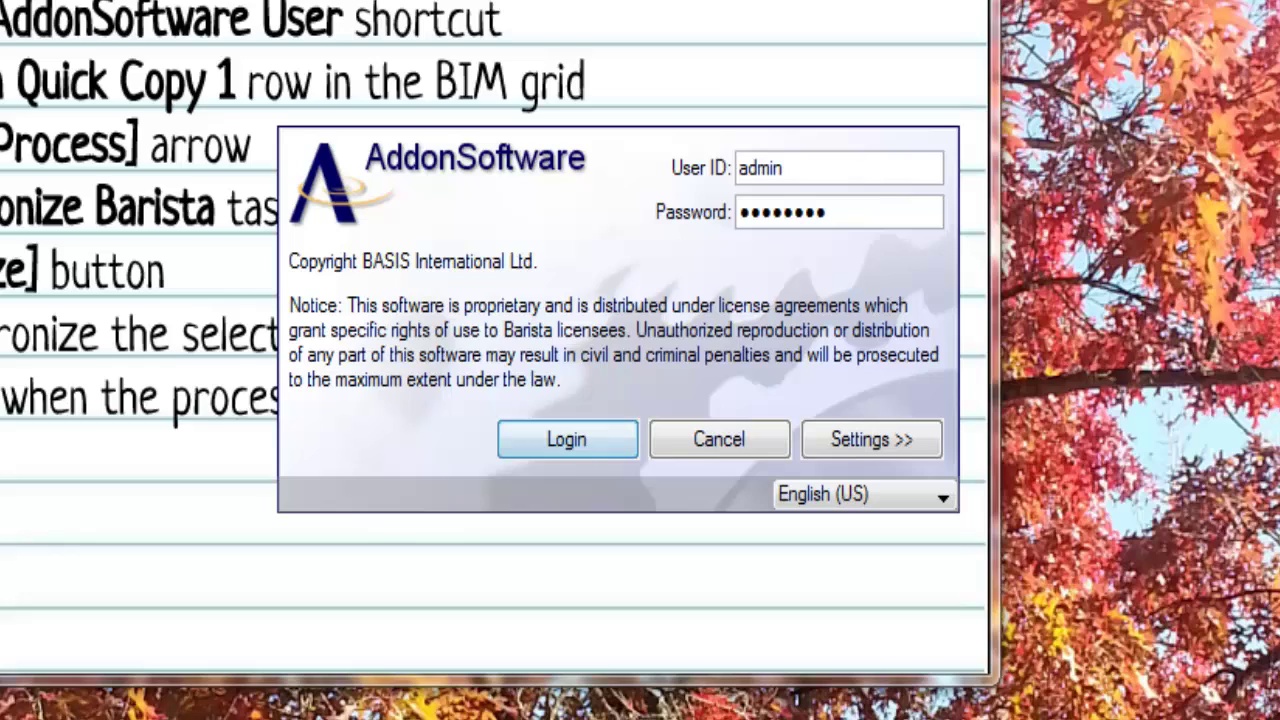
pyautogui.click(883, 440)
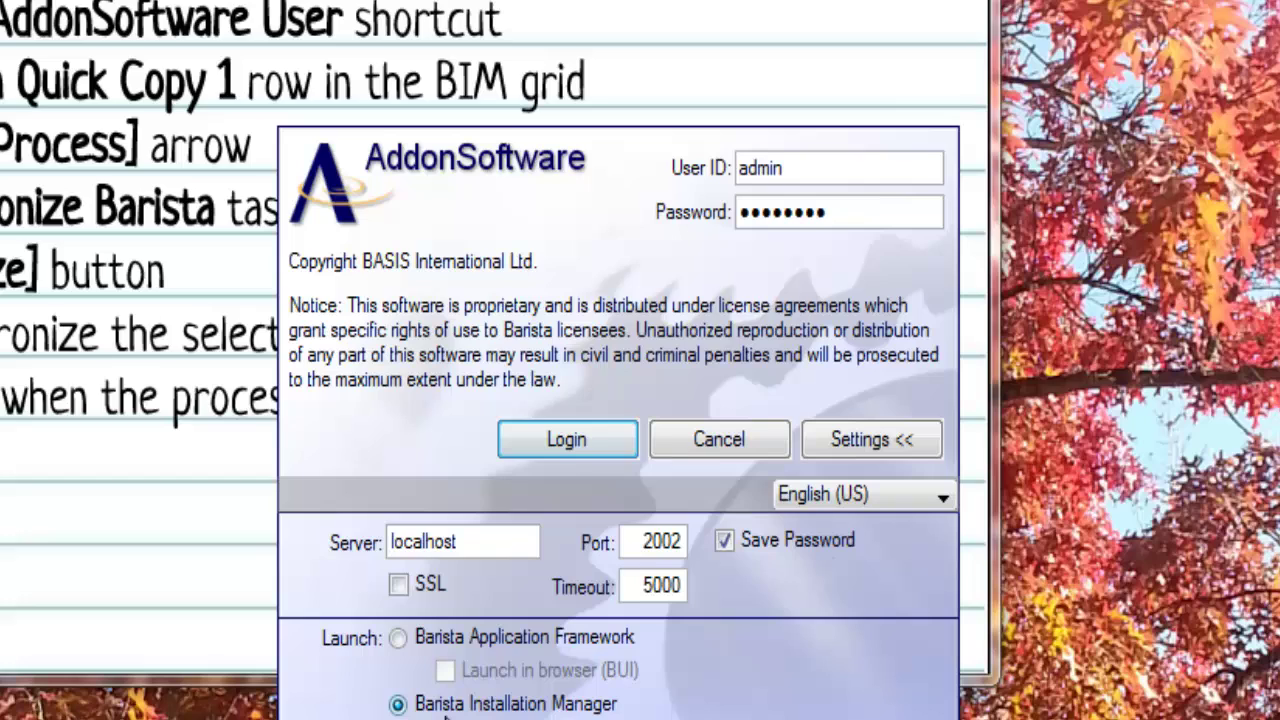
pyautogui.click(548, 445)
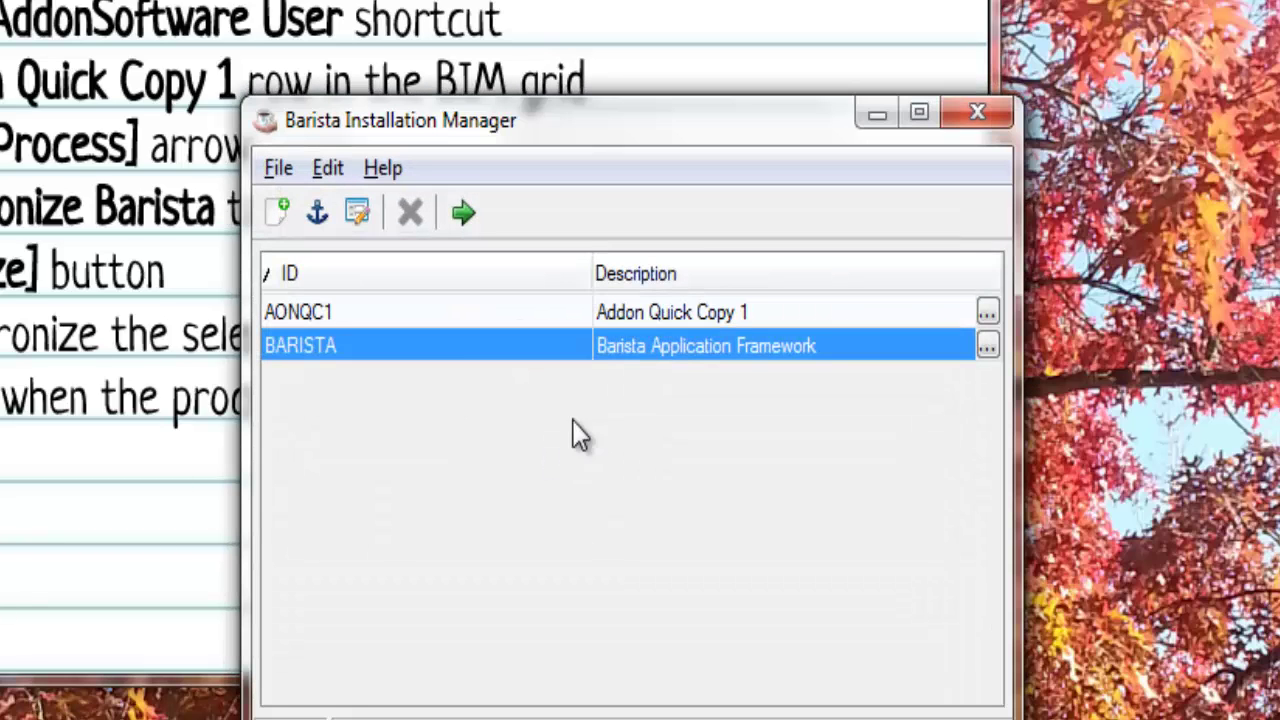
# Run the AONQC1 installation from the Installation Manager and log in to Addon Quick Copy 1.
pyautogui.click(618, 318)
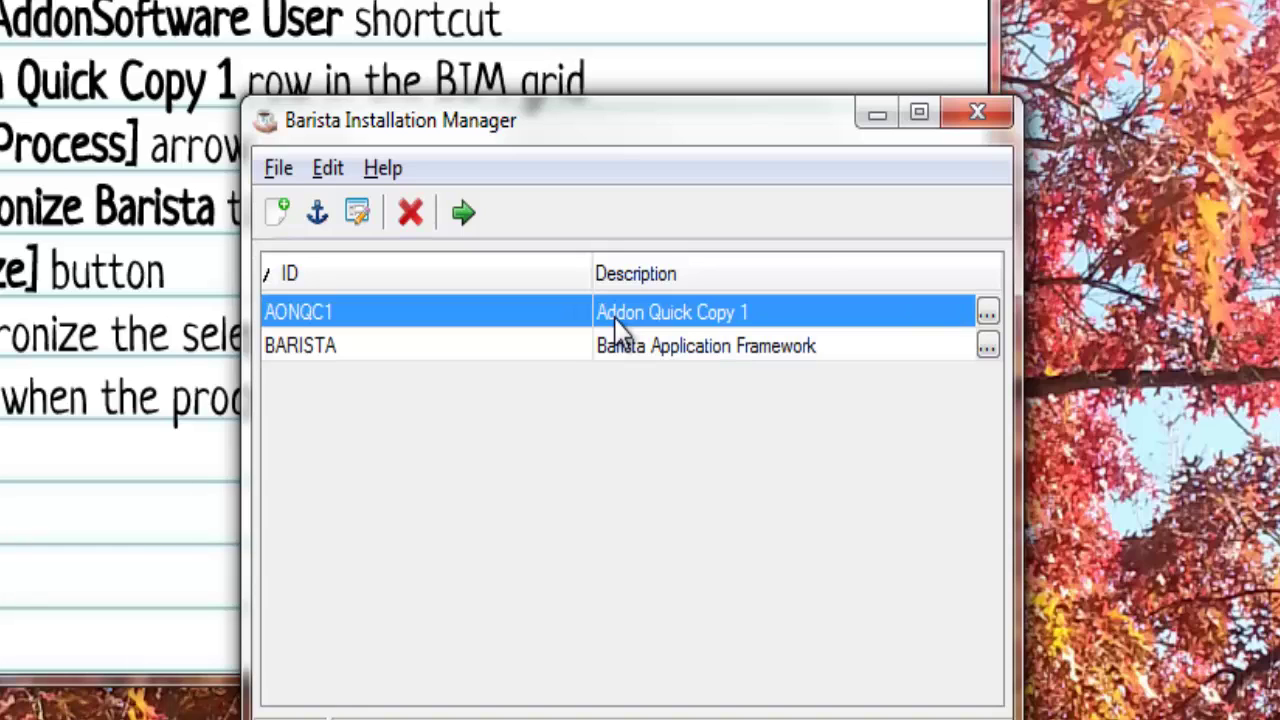
pyautogui.click(464, 213)
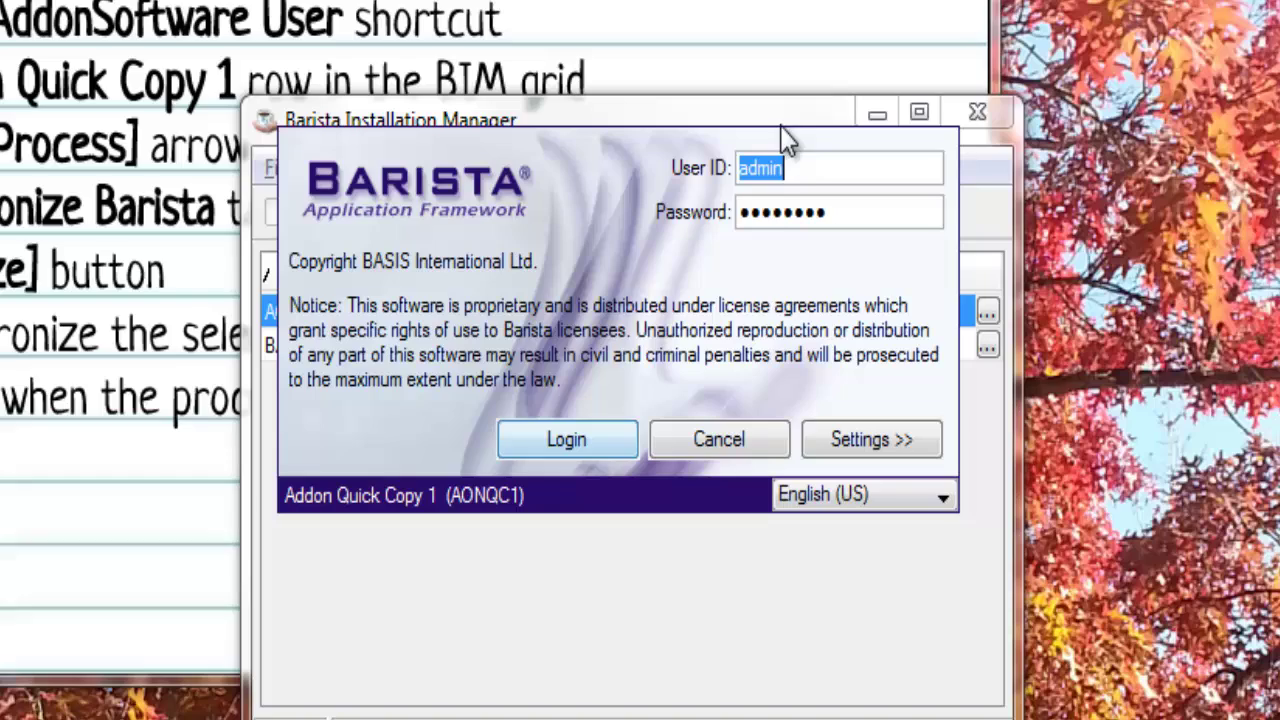
pyautogui.click(560, 446)
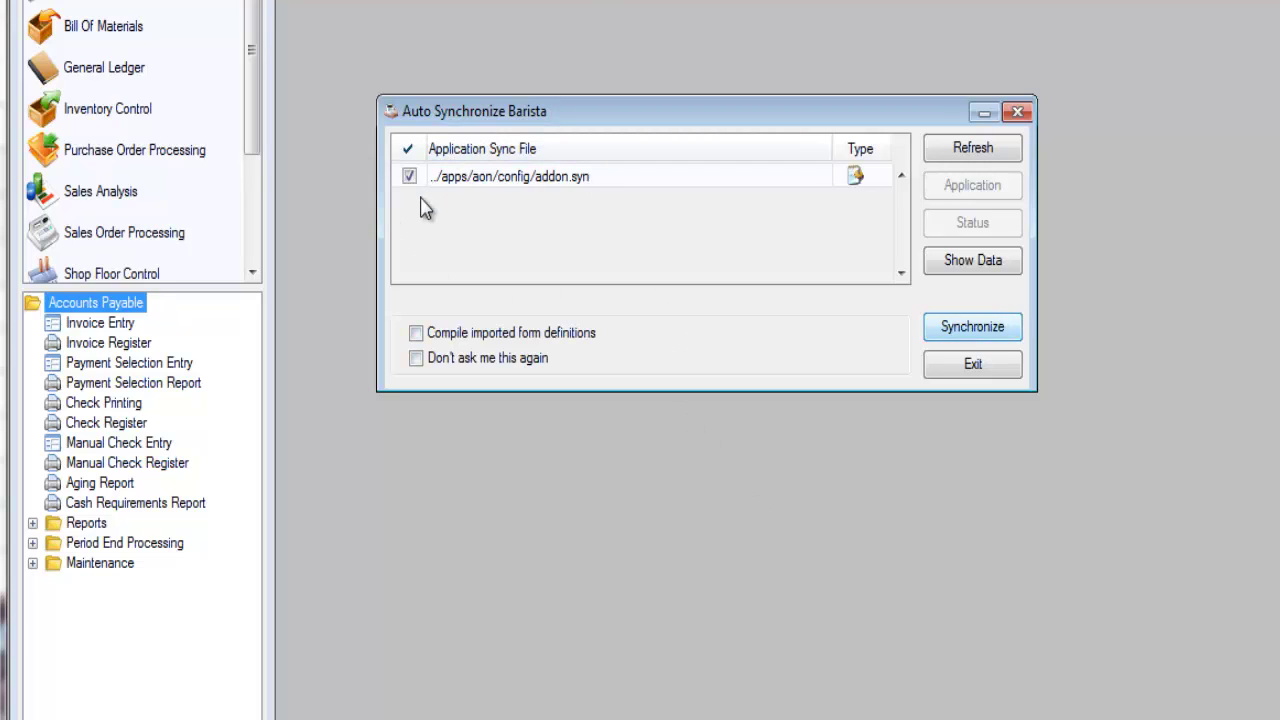
# Synchronize Barista from addon.syn for C:/aon_qc1, confirming the run and acknowledging completion.
pyautogui.click(965, 333)
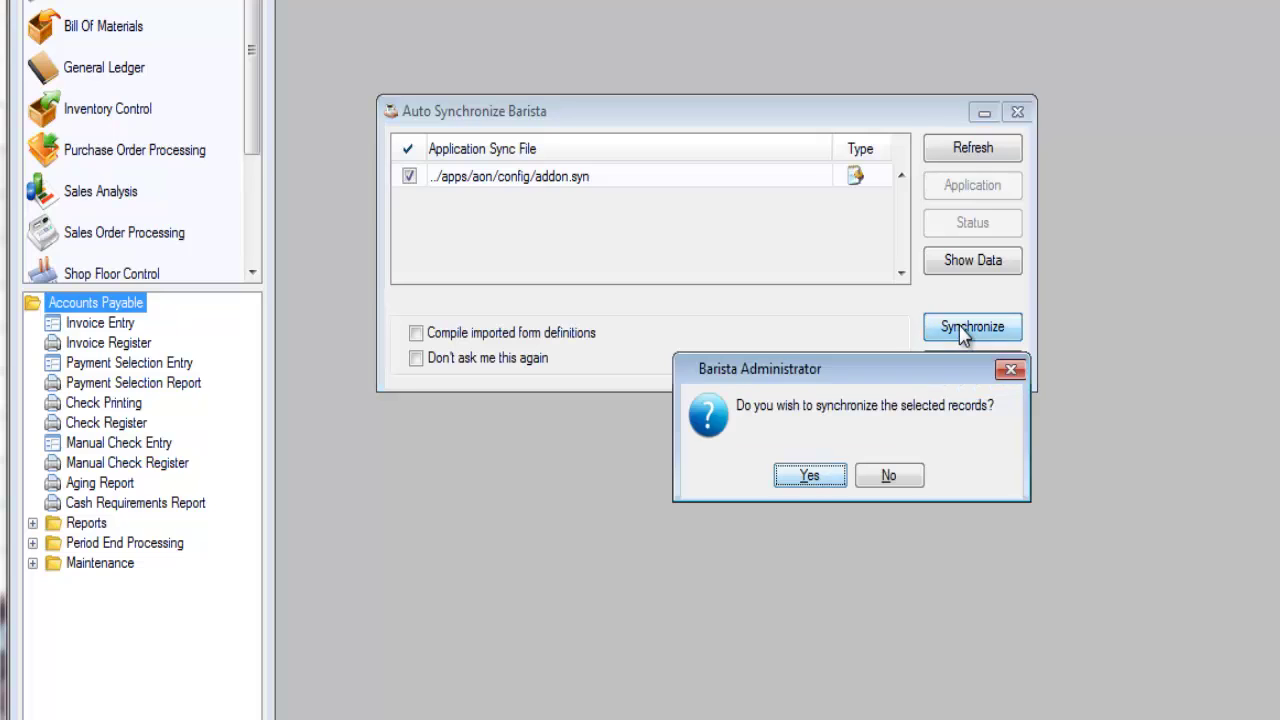
pyautogui.click(808, 475)
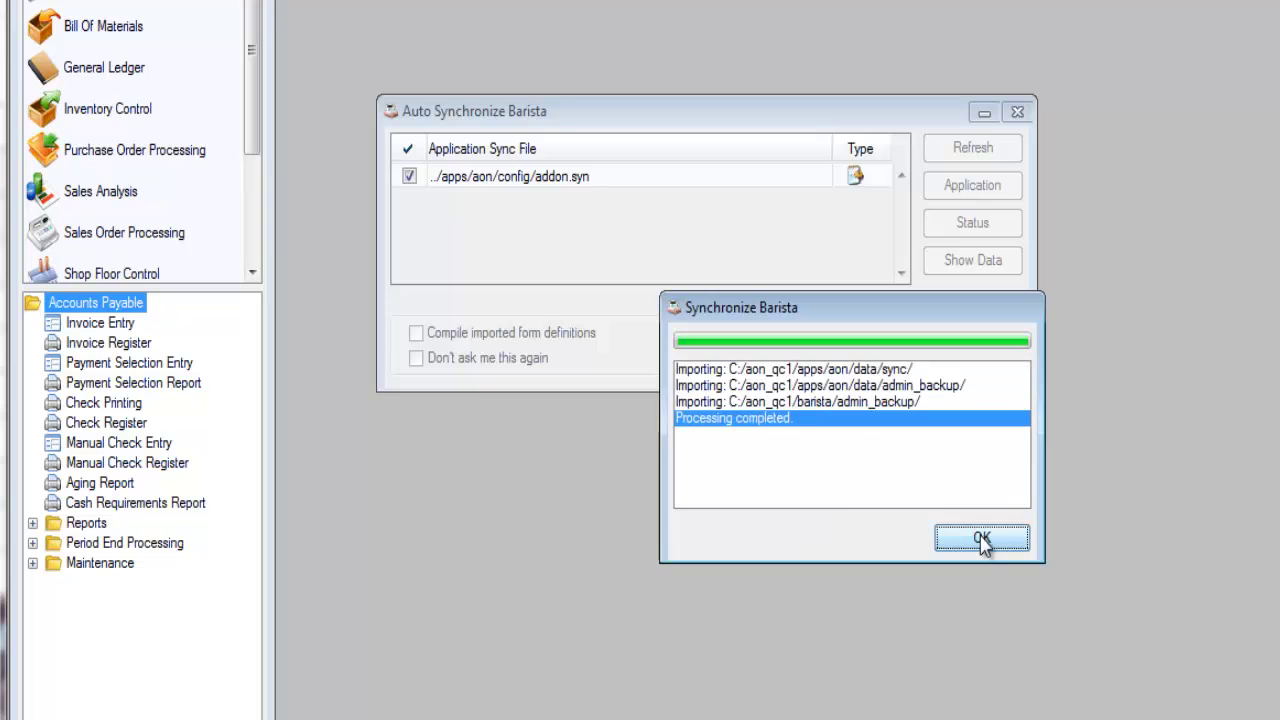
pyautogui.click(981, 541)
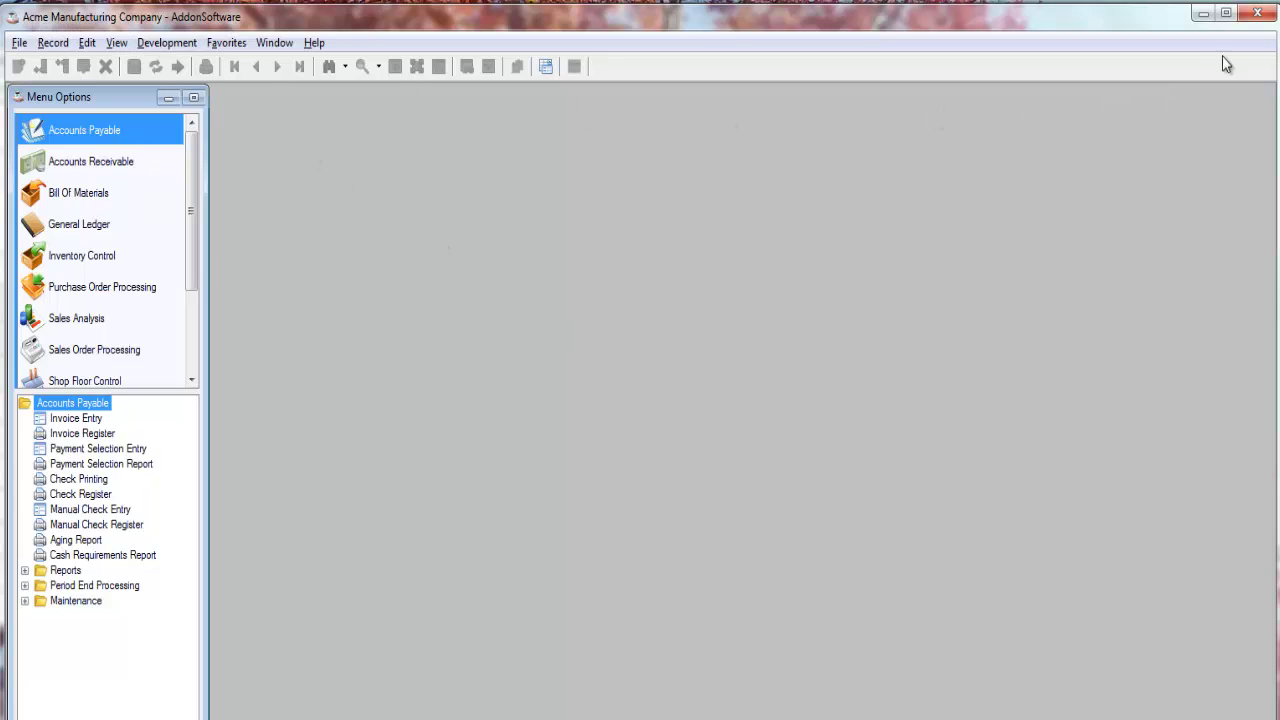
# Close AddonSoftware, relaunch AONQC1 and log in, then select BARISTA in the manager.
pyautogui.click(1259, 16)
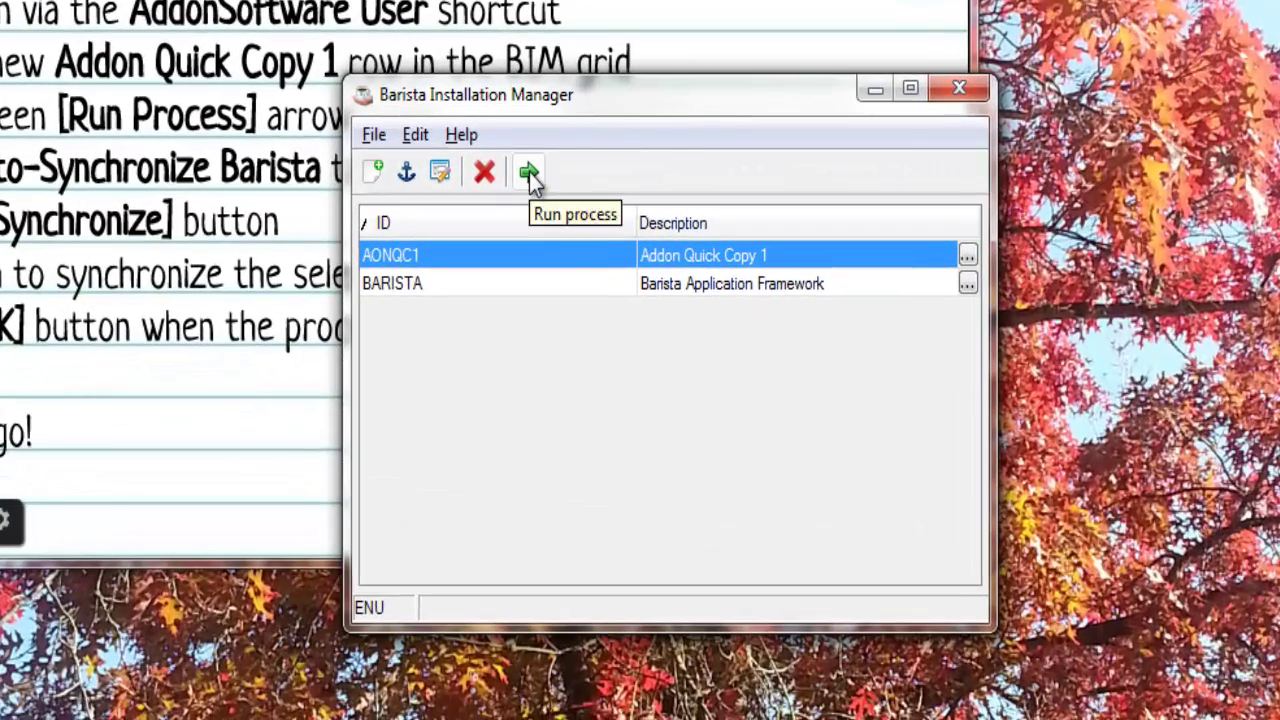
pyautogui.click(529, 173)
pyautogui.click(610, 360)
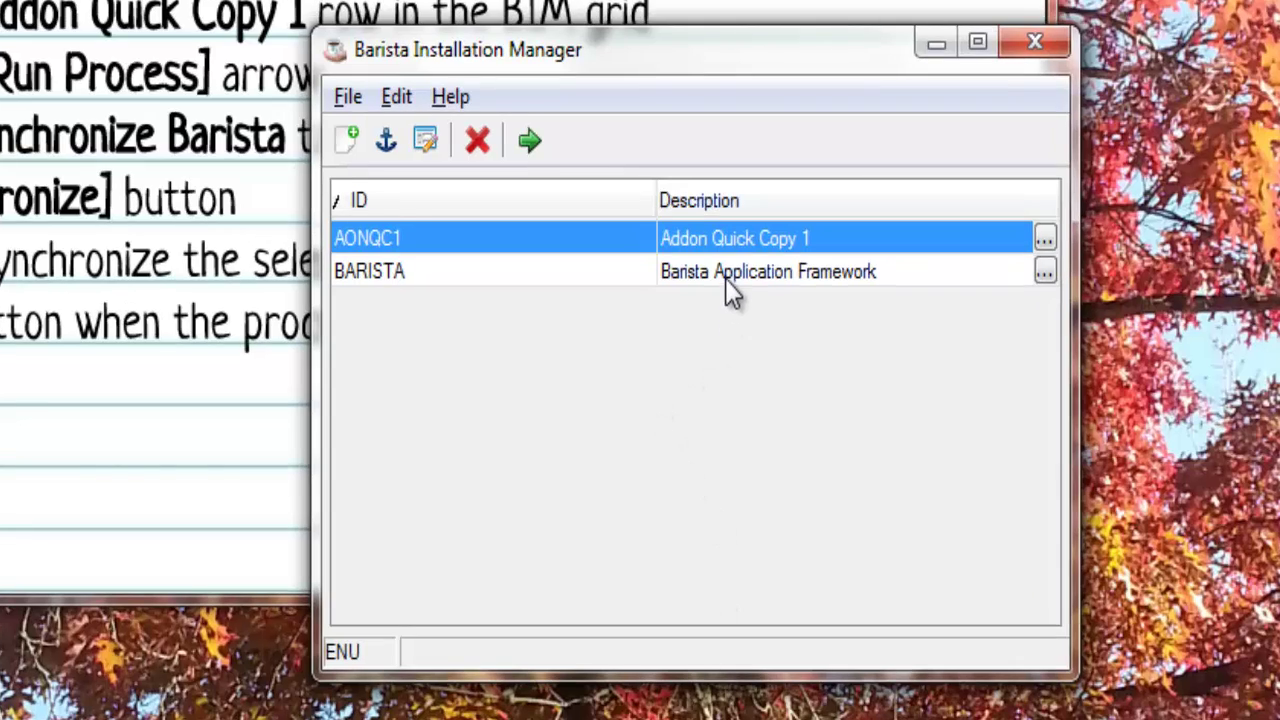
pyautogui.click(728, 286)
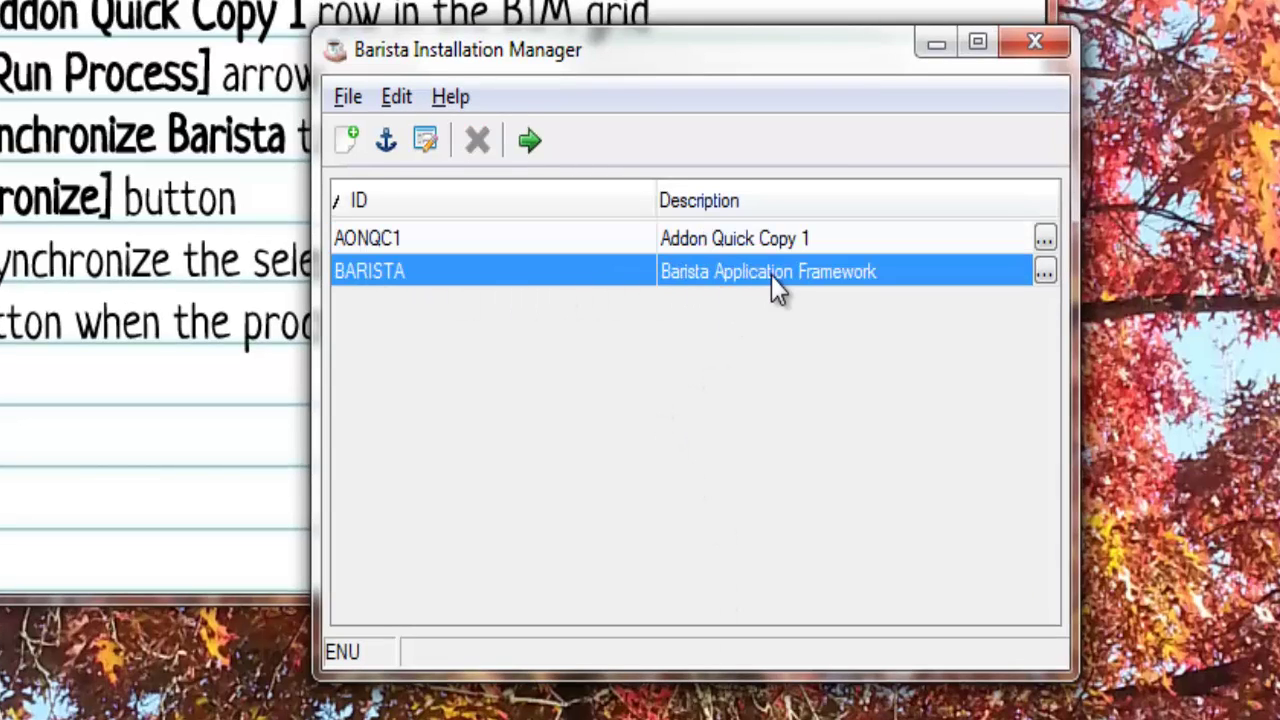